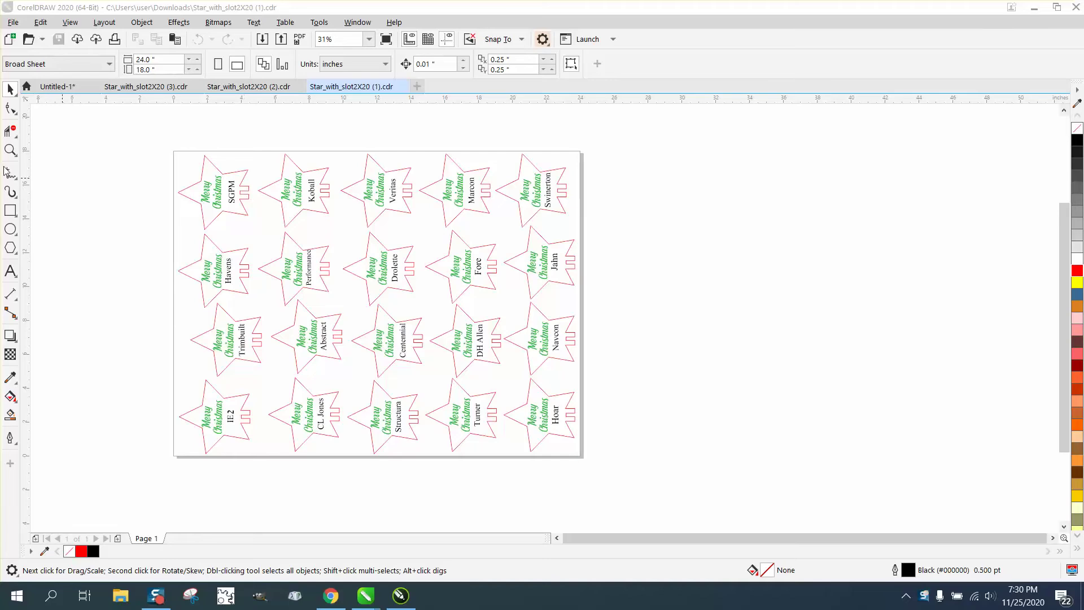
Examine the nodes of the SGPM star outline around its slot and the tiny stray segment beside it
{"action": "left_click", "coordinate": [10, 150]}
{"action": "left_click_drag", "start_coordinate": [157, 157], "coordinate": [325, 231]}
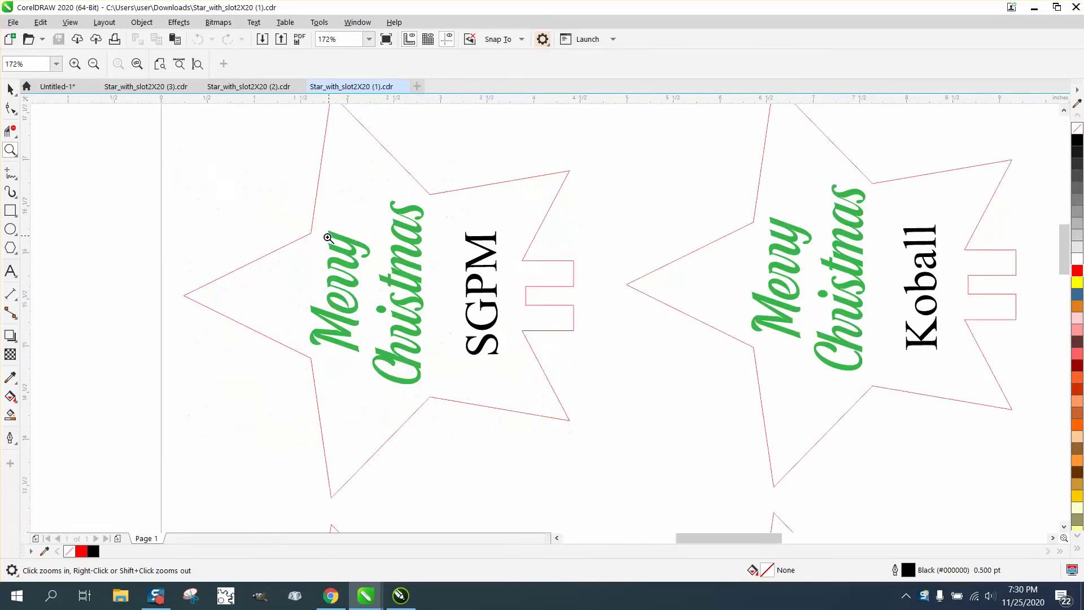
{"action": "left_click", "coordinate": [11, 109]}
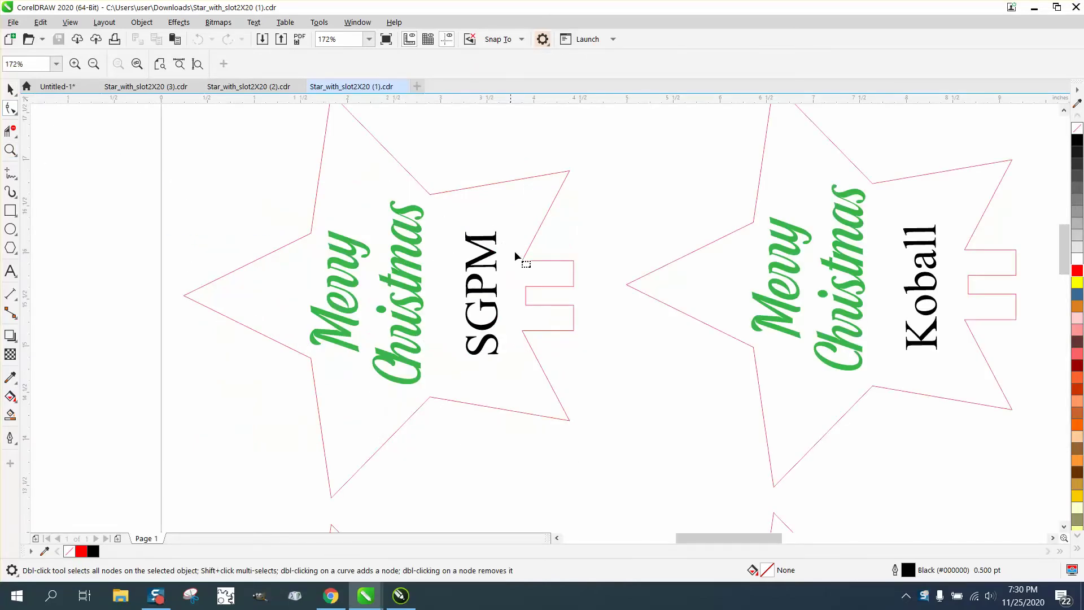
{"action": "left_click", "coordinate": [533, 260]}
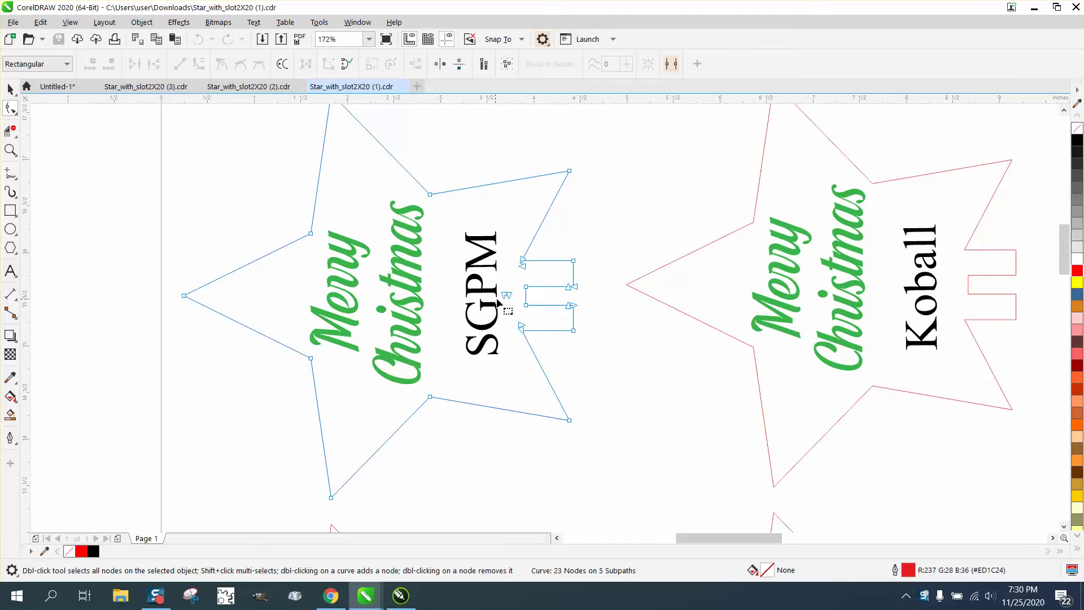
{"action": "left_click", "coordinate": [10, 150]}
{"action": "left_click_drag", "start_coordinate": [506, 281], "coordinate": [604, 318]}
{"action": "left_click", "coordinate": [10, 112]}
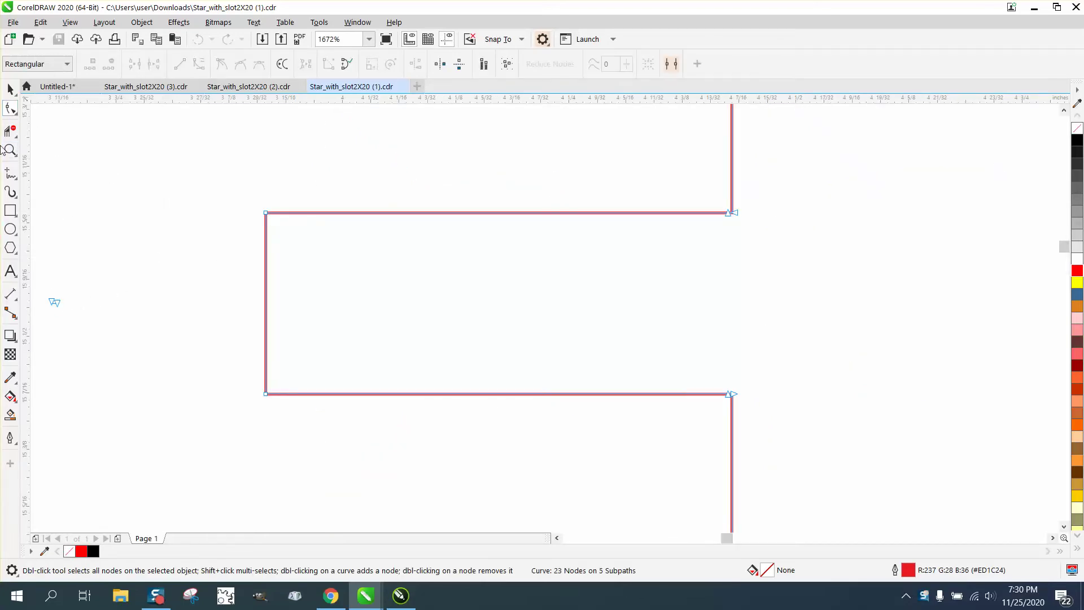
{"action": "key", "text": "z"}
{"action": "left_click_drag", "start_coordinate": [63, 296], "coordinate": [48, 312]}
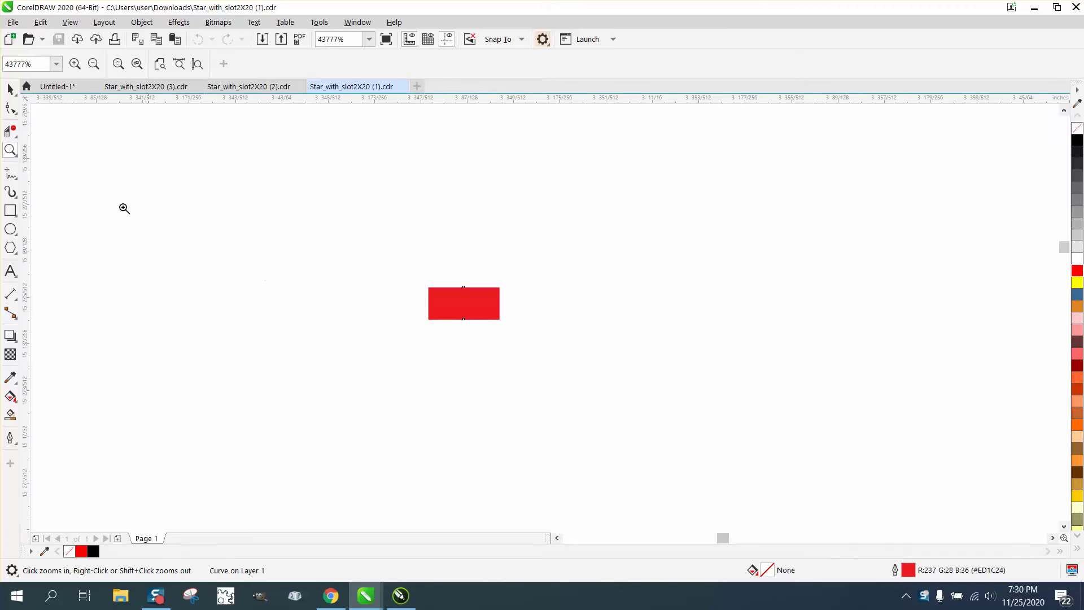
{"action": "left_click", "coordinate": [11, 89]}
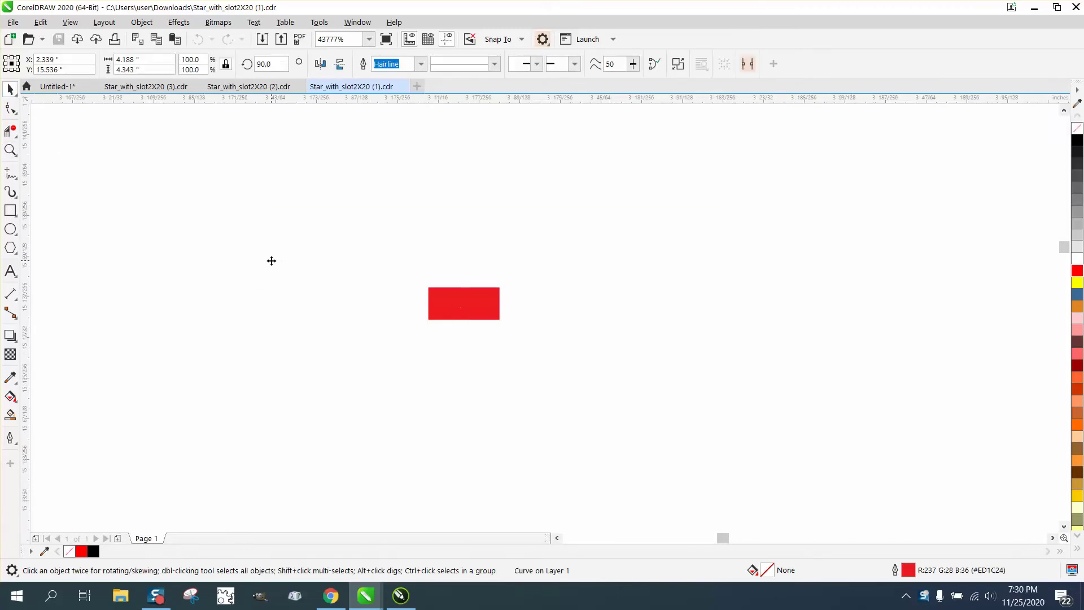
{"action": "scroll", "coordinate": [277, 259], "scroll_direction": "down", "scroll_amount": 5}
{"action": "scroll", "coordinate": [358, 269], "scroll_direction": "down", "scroll_amount": 2}
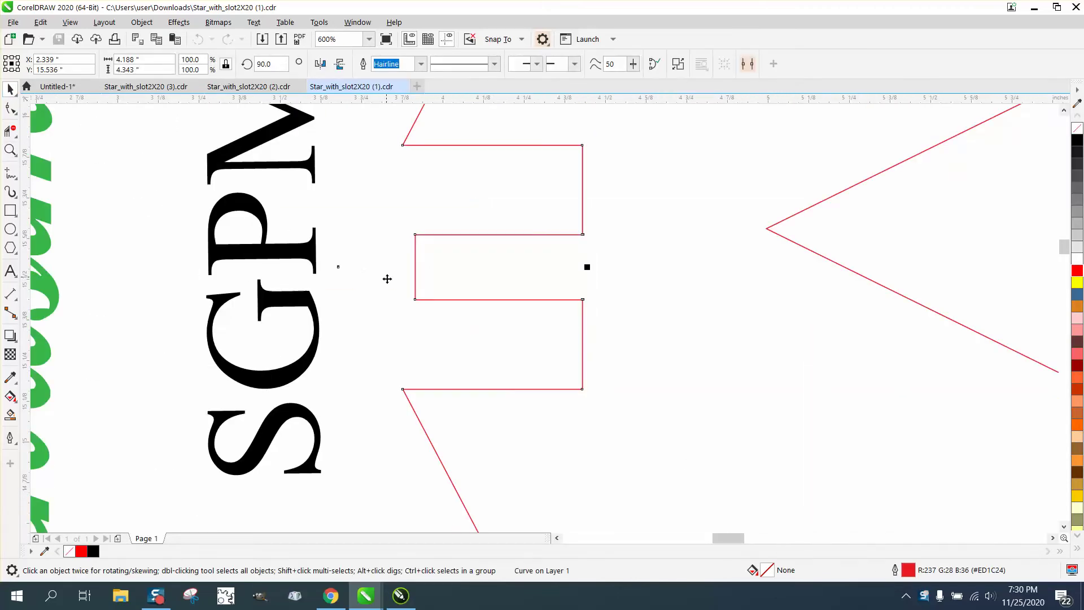
Delete the tiny stray segment beside the slot of the SGPM star using the Shape tool
{"action": "left_click", "coordinate": [10, 108]}
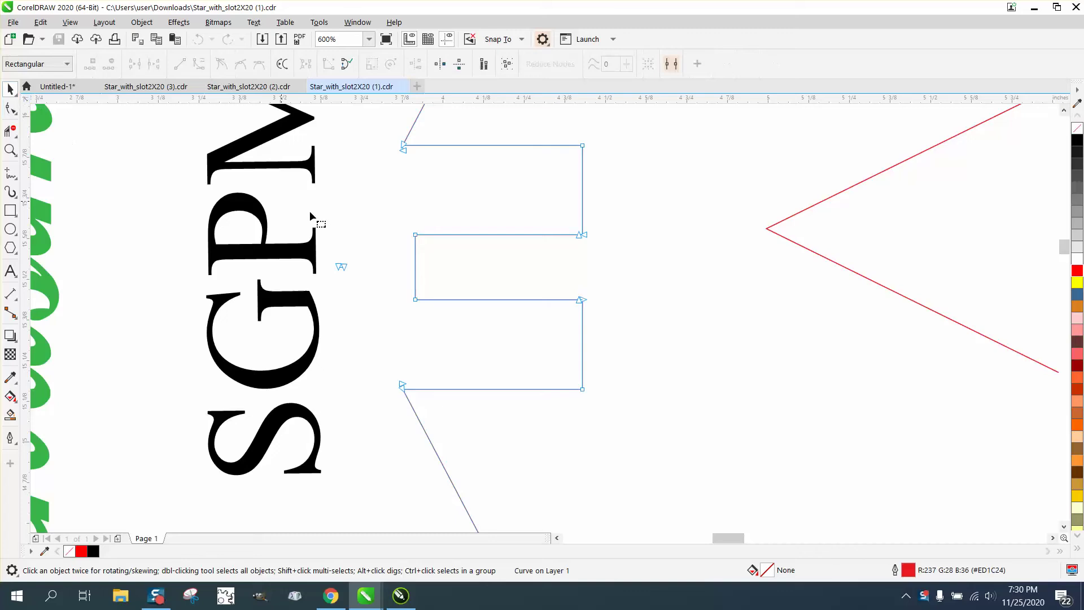
{"action": "left_click", "coordinate": [341, 266]}
{"action": "key", "text": "Delete"}
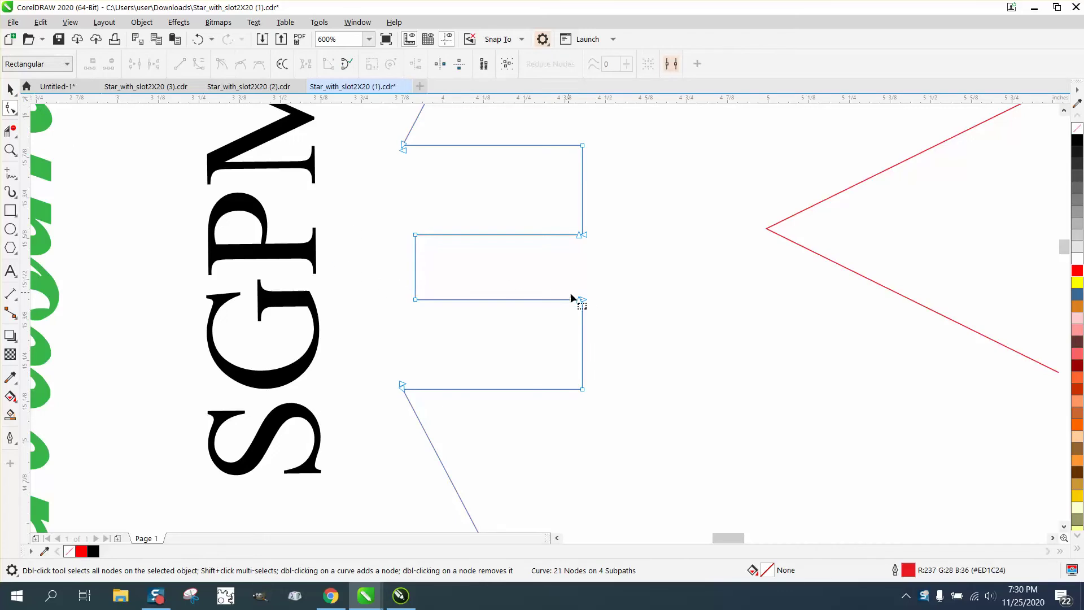
Pull the end node at the slot's lower corner away to test for an open outline, and undo the move
{"action": "left_click_drag", "start_coordinate": [584, 300], "coordinate": [585, 269]}
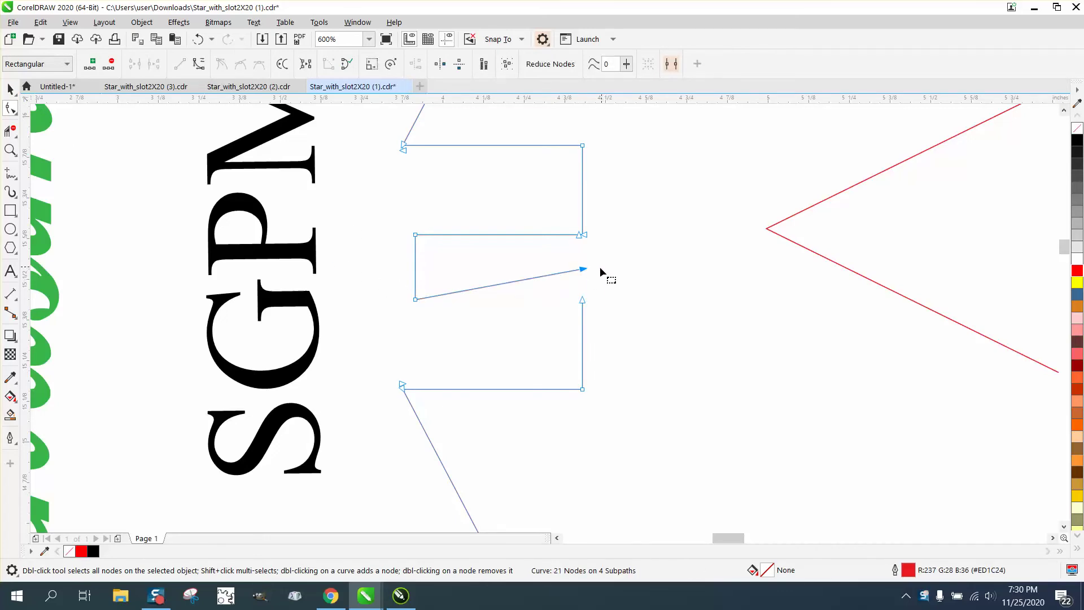
{"action": "left_click", "coordinate": [197, 39]}
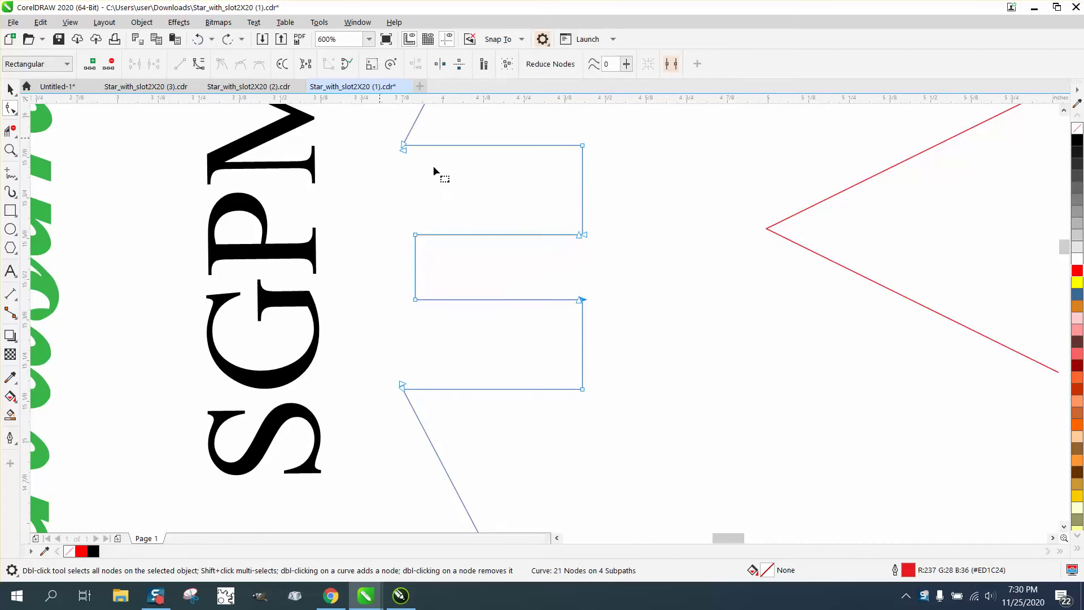
{"action": "left_click", "coordinate": [577, 301]}
{"action": "scroll", "coordinate": [481, 229], "scroll_direction": "down", "scroll_amount": 6}
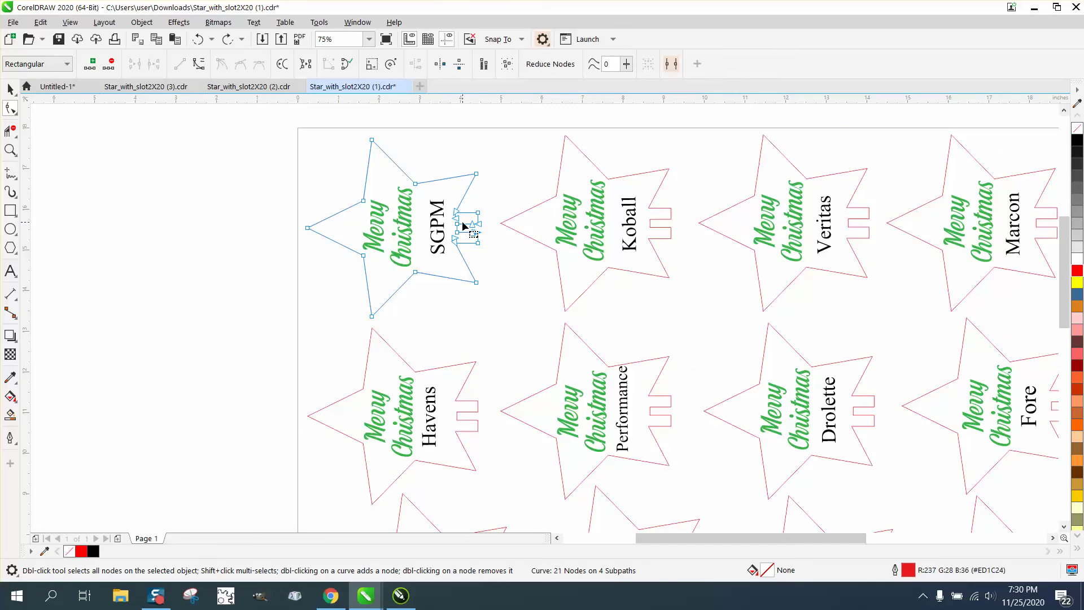
Deselect the star outline and set the nudge distance to 189 inches
{"action": "left_click", "coordinate": [10, 88]}
{"action": "scroll", "coordinate": [138, 179], "scroll_direction": "down", "scroll_amount": 2}
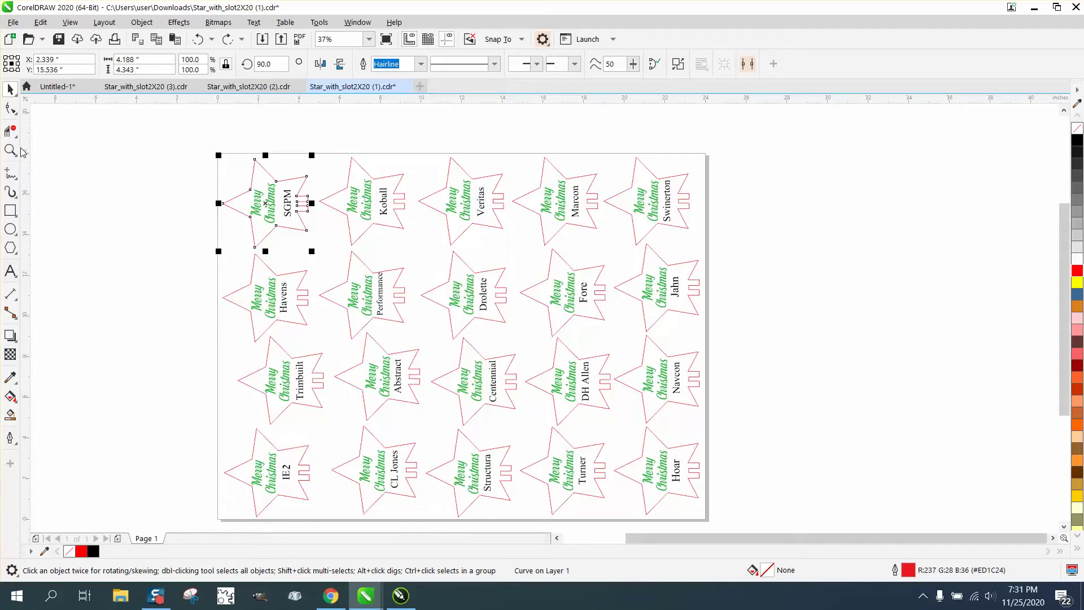
{"action": "left_click", "coordinate": [10, 89]}
{"action": "left_click", "coordinate": [192, 215]}
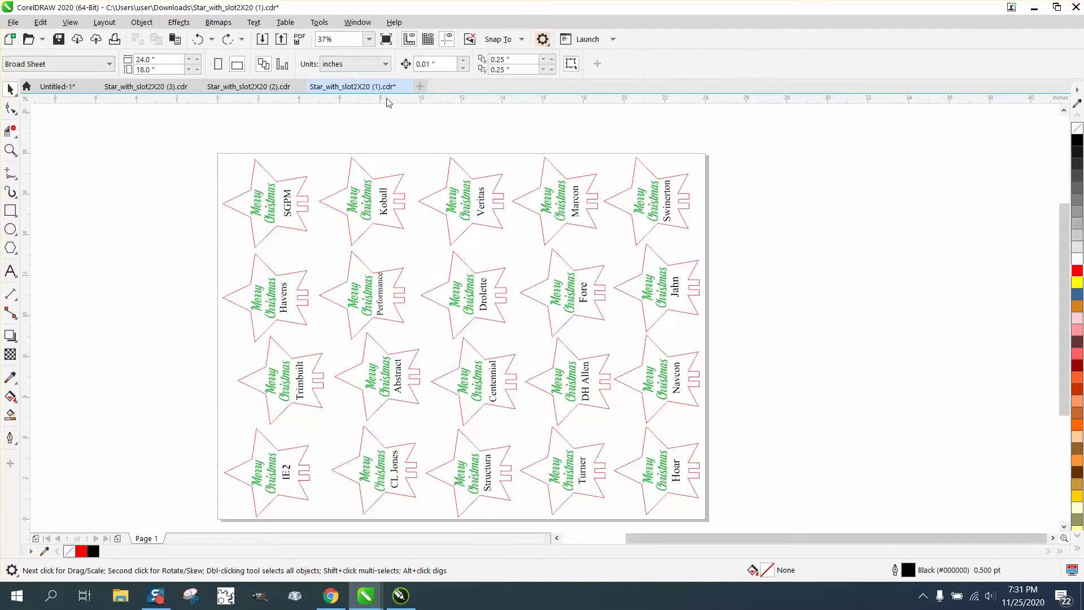
{"action": "double_click", "coordinate": [434, 64]}
{"action": "type", "text": "189"}
{"action": "left_click", "coordinate": [14, 93]}
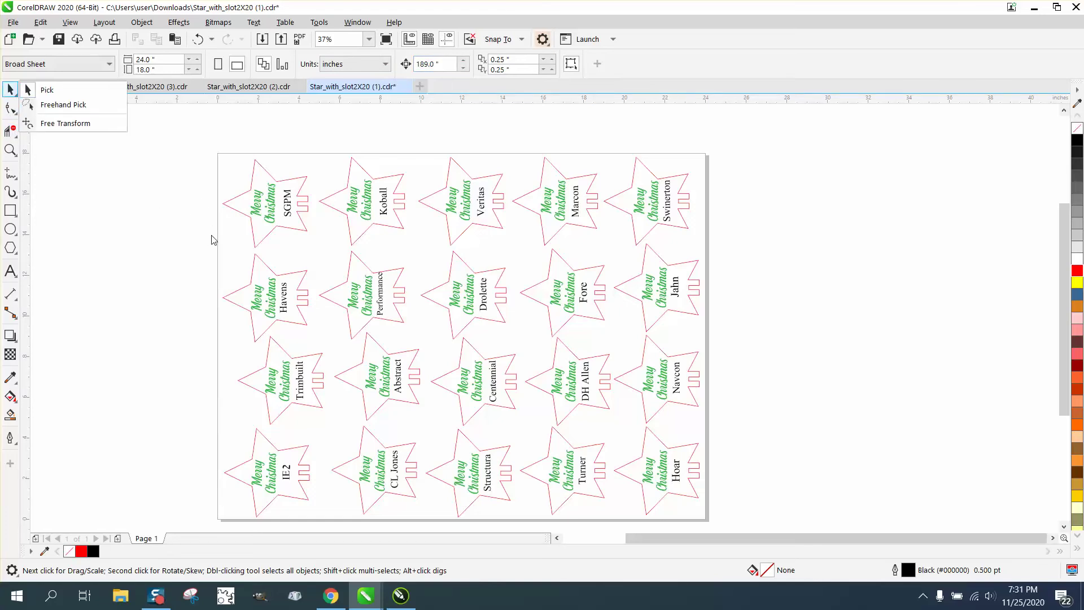
Nudge the star outlines of all four rows upward off the page, leaving the text in place
{"action": "left_click_drag", "start_coordinate": [212, 235], "coordinate": [684, 262]}
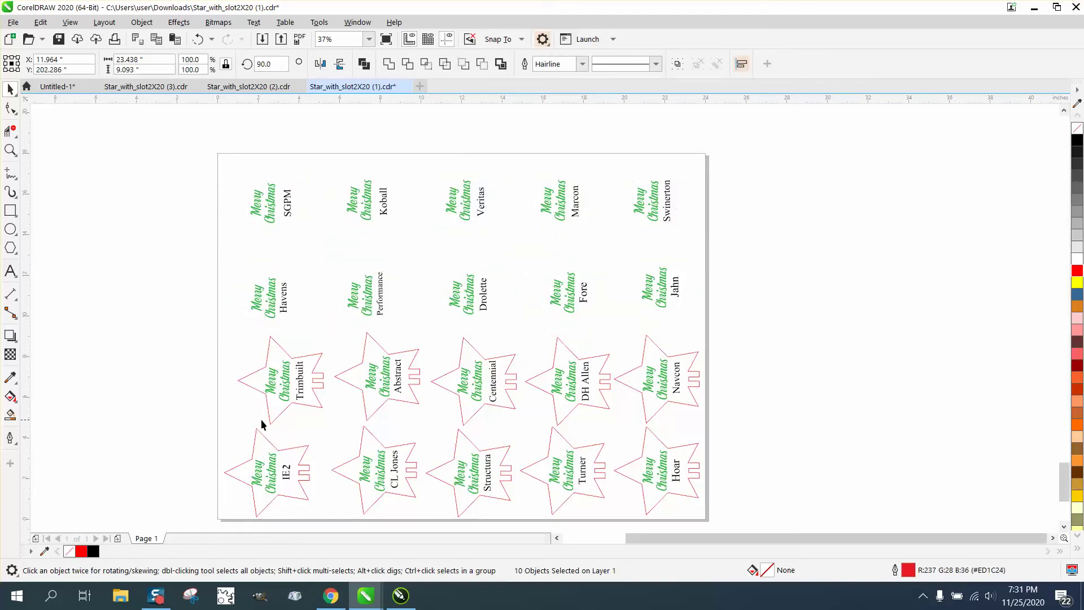
{"action": "left_click_drag", "start_coordinate": [233, 408], "coordinate": [684, 436]}
{"action": "scroll", "coordinate": [602, 433], "scroll_direction": "down", "scroll_amount": 5}
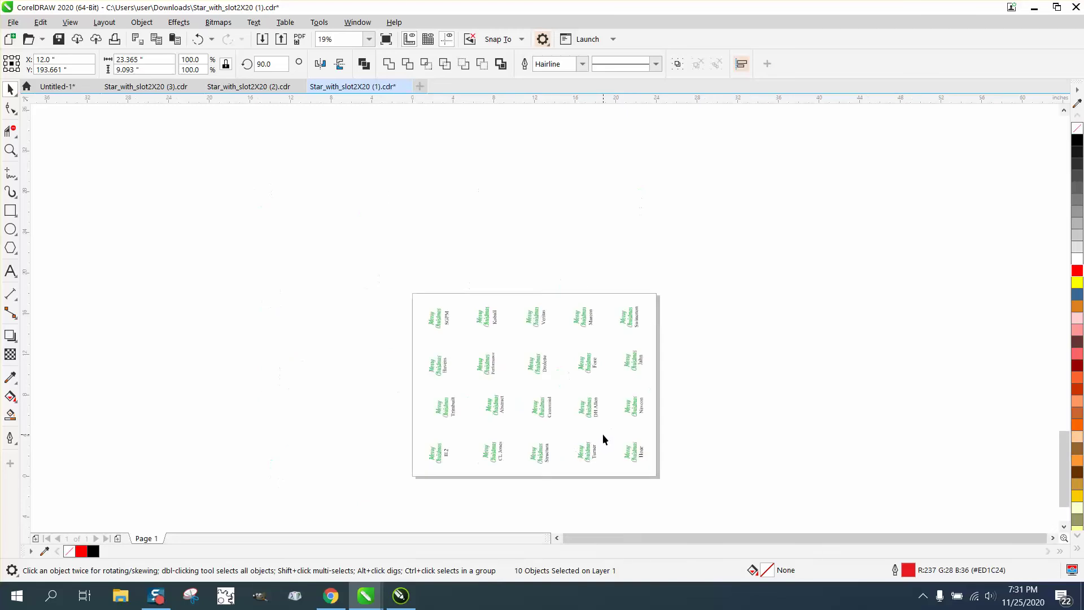
{"action": "scroll", "coordinate": [547, 421], "scroll_direction": "down", "scroll_amount": 2}
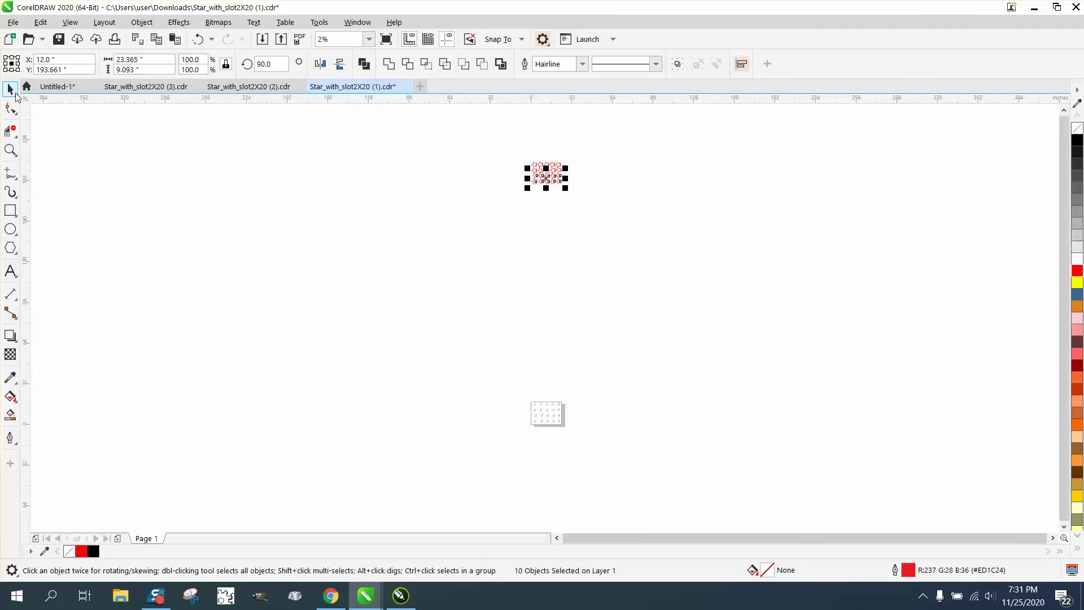
Delete all the star outlines far above the page
{"action": "left_click", "coordinate": [389, 130]}
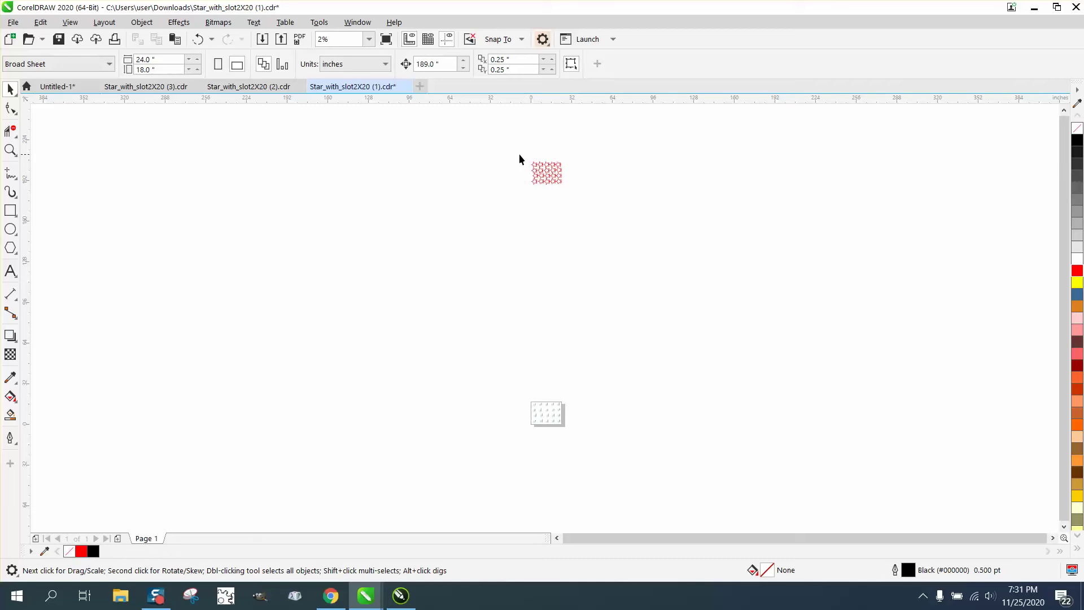
{"action": "left_click_drag", "start_coordinate": [513, 153], "coordinate": [614, 206]}
{"action": "key", "text": "Delete"}
Try to set the nudge distance to 18 inches with the star outlines removed
{"action": "left_click_drag", "start_coordinate": [443, 65], "coordinate": [367, 79]}
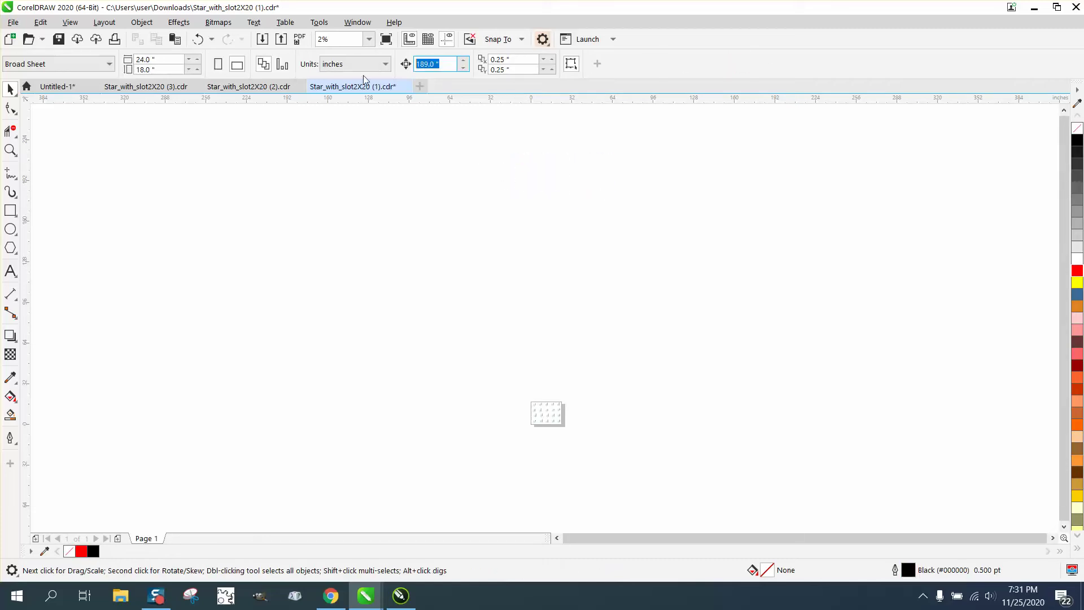
{"action": "type", "text": "18"}
{"action": "left_click", "coordinate": [10, 149]}
{"action": "left_click_drag", "start_coordinate": [522, 402], "coordinate": [603, 436]}
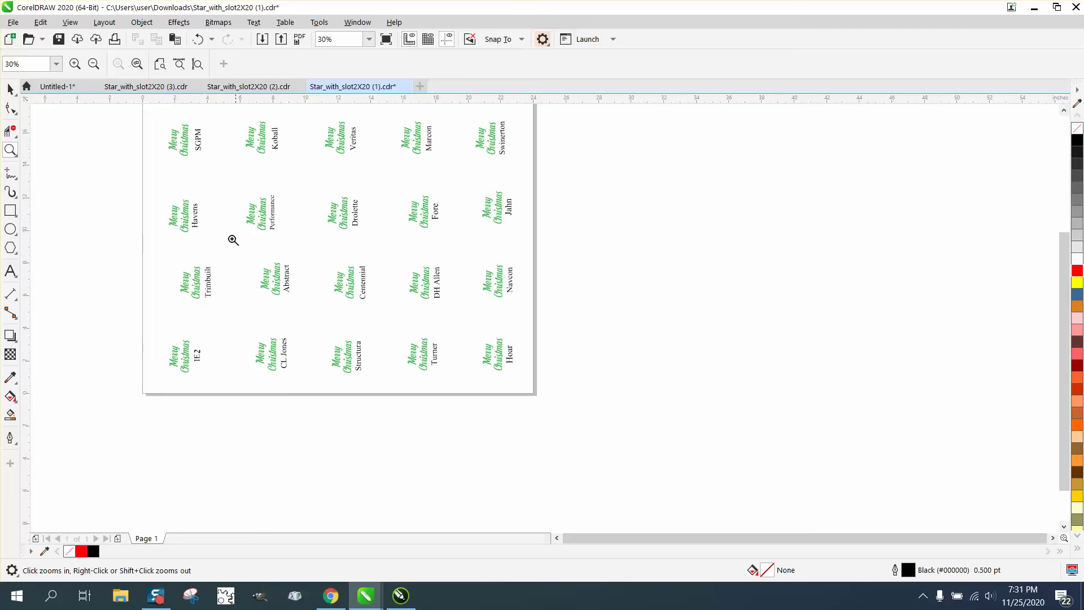
Undo the deletion of the star outlines and both upward nudges
{"action": "left_click", "coordinate": [198, 40]}
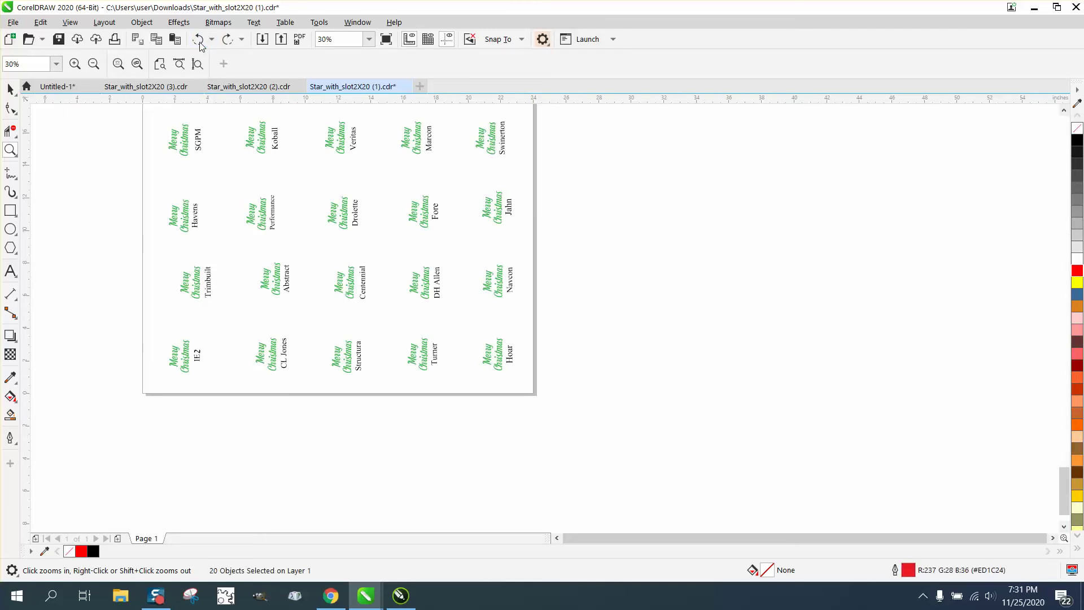
{"action": "left_click", "coordinate": [199, 40]}
{"action": "left_click", "coordinate": [199, 40]}
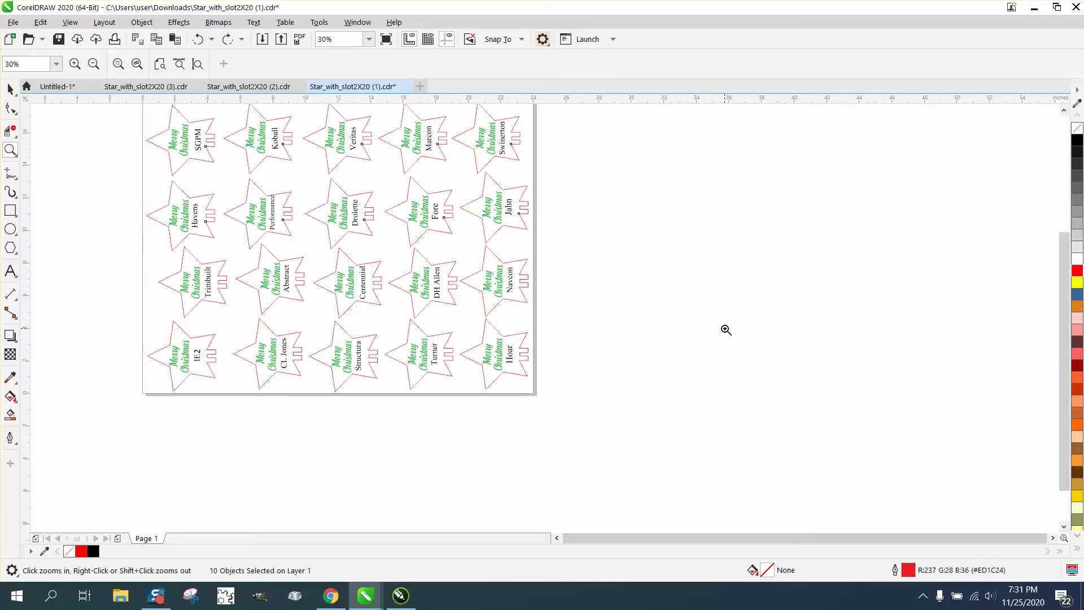
Deselect everything and set the nudge distance to 18 inches
{"action": "right_click", "coordinate": [725, 327]}
{"action": "left_click", "coordinate": [11, 90]}
{"action": "left_click", "coordinate": [372, 149]}
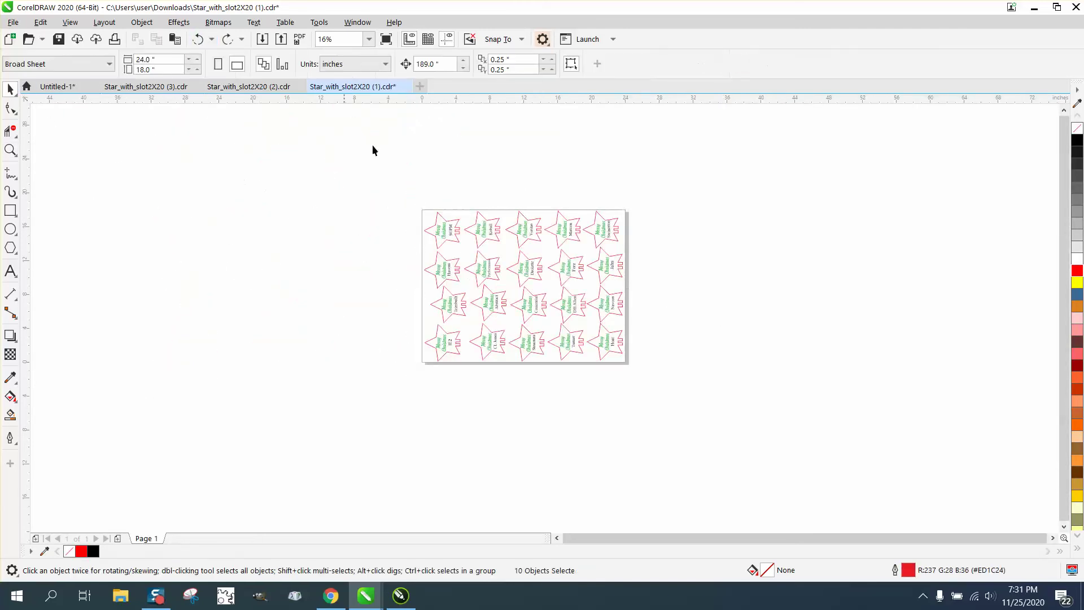
{"action": "scroll", "coordinate": [436, 66], "scroll_direction": "up", "scroll_amount": 1}
{"action": "left_click_drag", "start_coordinate": [437, 65], "coordinate": [377, 66]}
{"action": "type", "text": "18"}
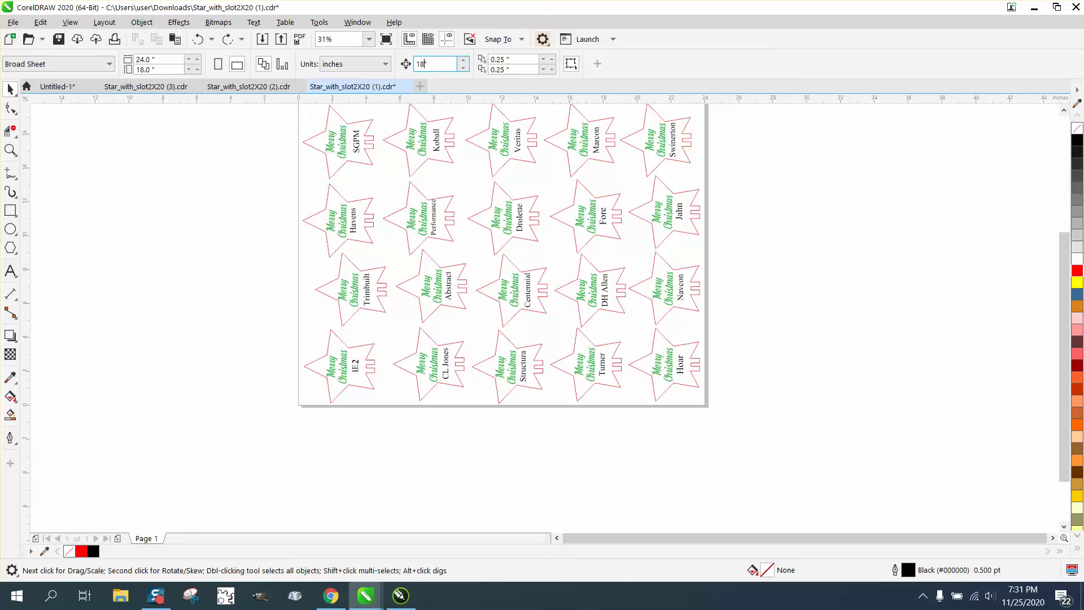
{"action": "key", "text": "Return"}
Nudge the star outlines of the upper two rows and the lower two rows up 18 inches, leaving the text on the page
{"action": "left_click_drag", "start_coordinate": [315, 168], "coordinate": [674, 189]}
{"action": "key", "text": "Up"}
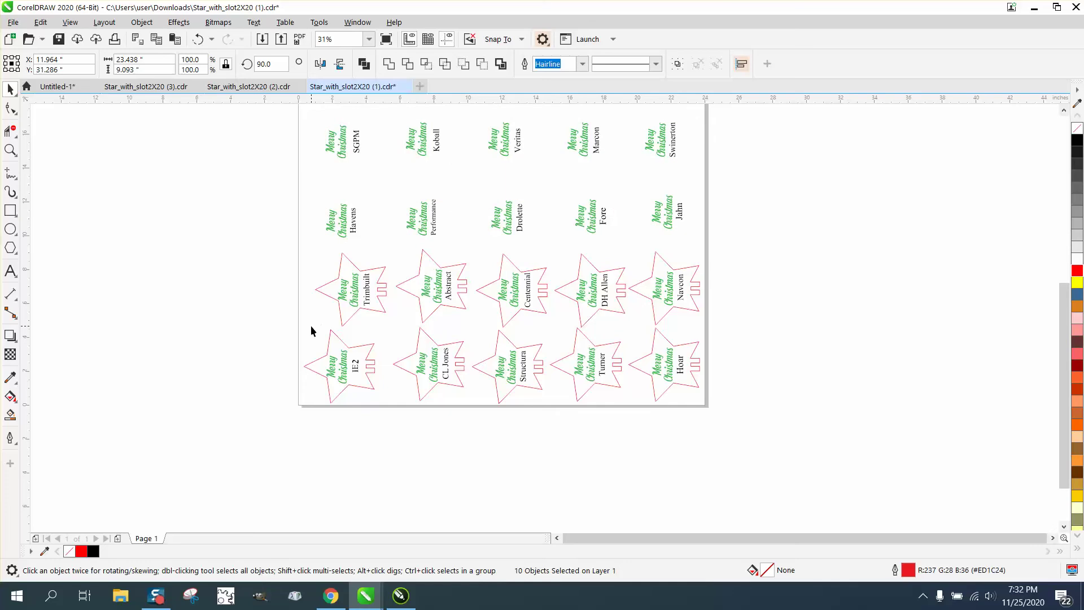
{"action": "left_click_drag", "start_coordinate": [507, 342], "coordinate": [696, 343]}
{"action": "key", "text": "Up"}
{"action": "scroll", "coordinate": [622, 366], "scroll_direction": "down", "scroll_amount": 2}
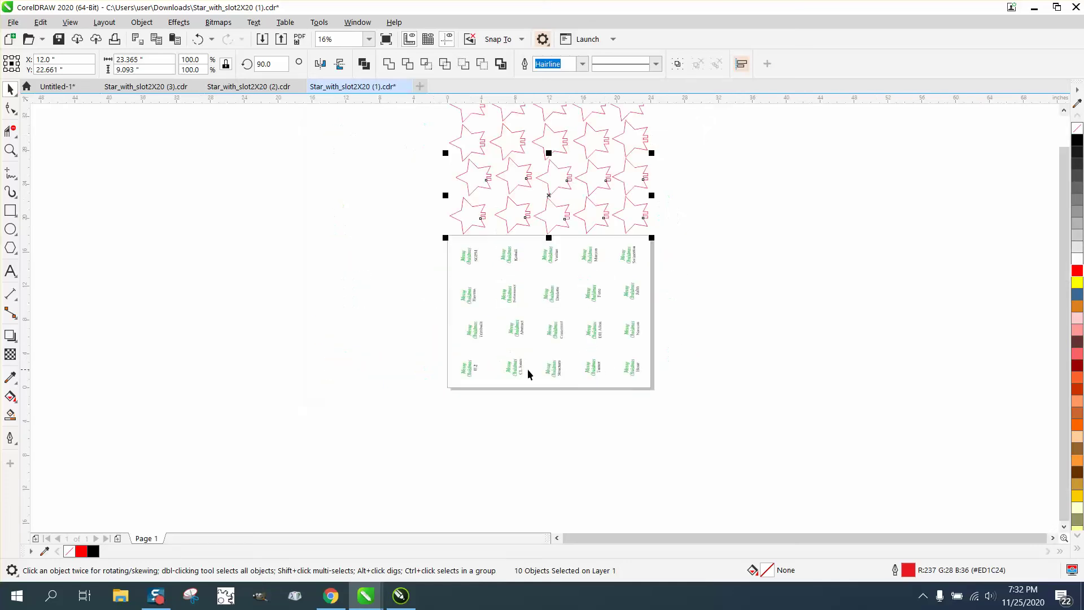
Inspect the nodes around the slots of the star outlines above the page for open ends and stray segments
{"action": "left_click", "coordinate": [10, 149]}
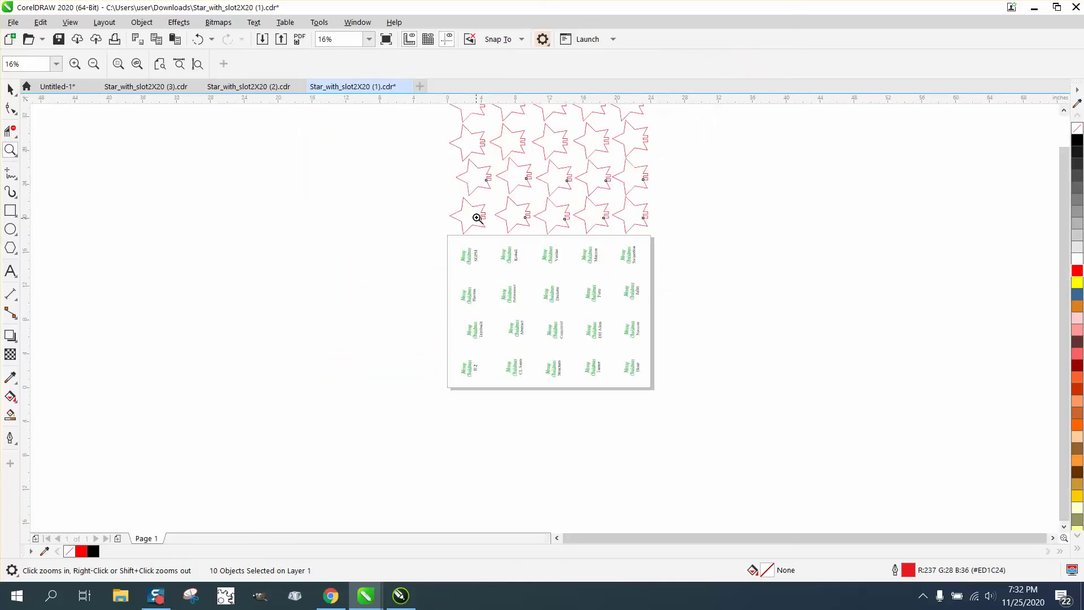
{"action": "left_click_drag", "start_coordinate": [474, 209], "coordinate": [520, 235]}
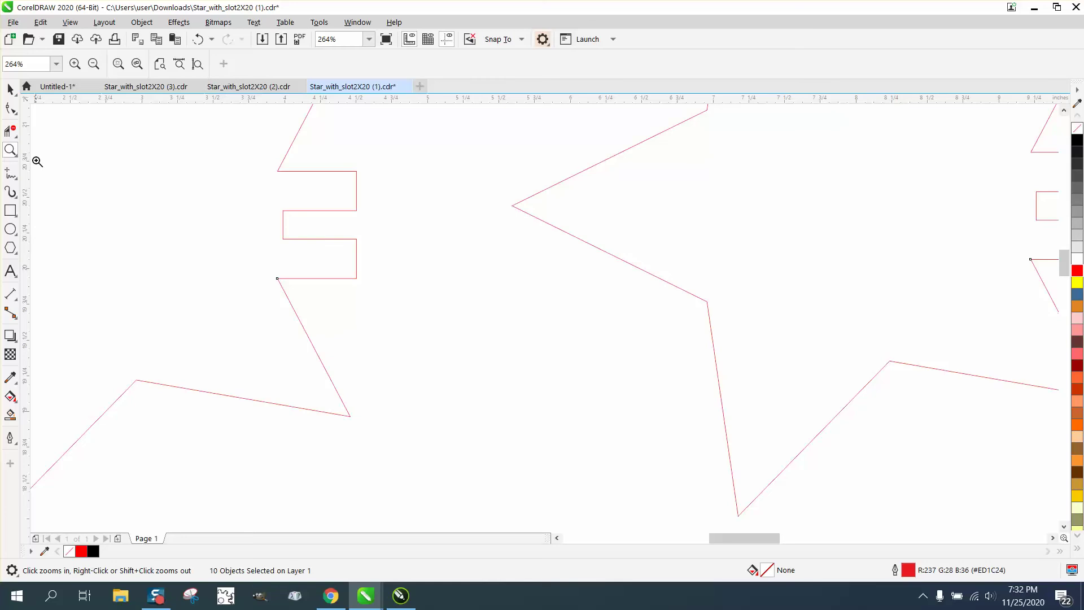
{"action": "left_click", "coordinate": [17, 112]}
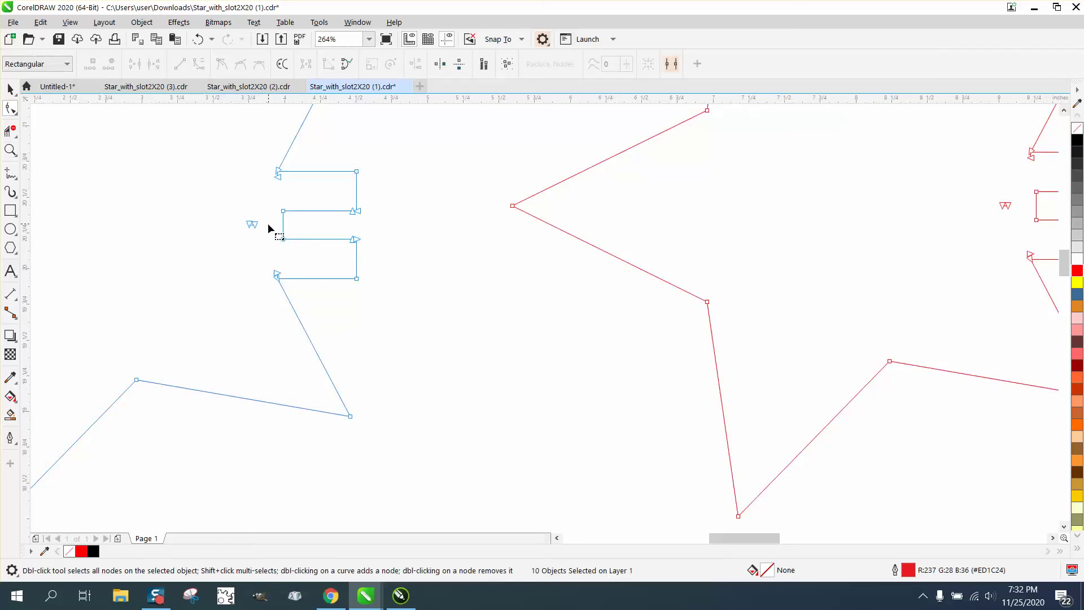
{"action": "scroll", "coordinate": [273, 242], "scroll_direction": "down", "scroll_amount": 6}
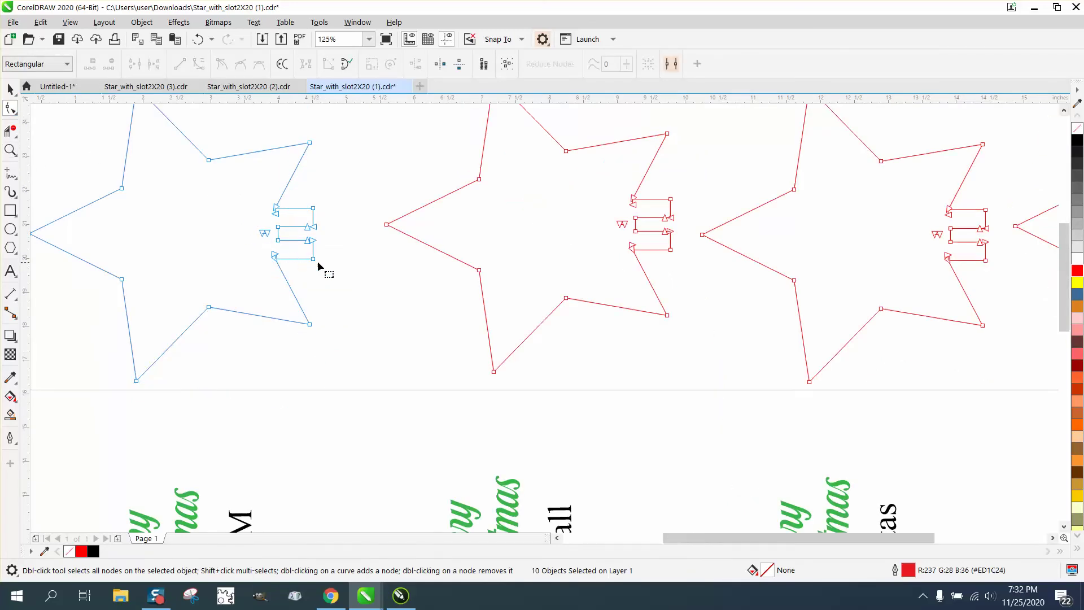
{"action": "left_click", "coordinate": [10, 90]}
{"action": "scroll", "coordinate": [302, 297], "scroll_direction": "down", "scroll_amount": 6}
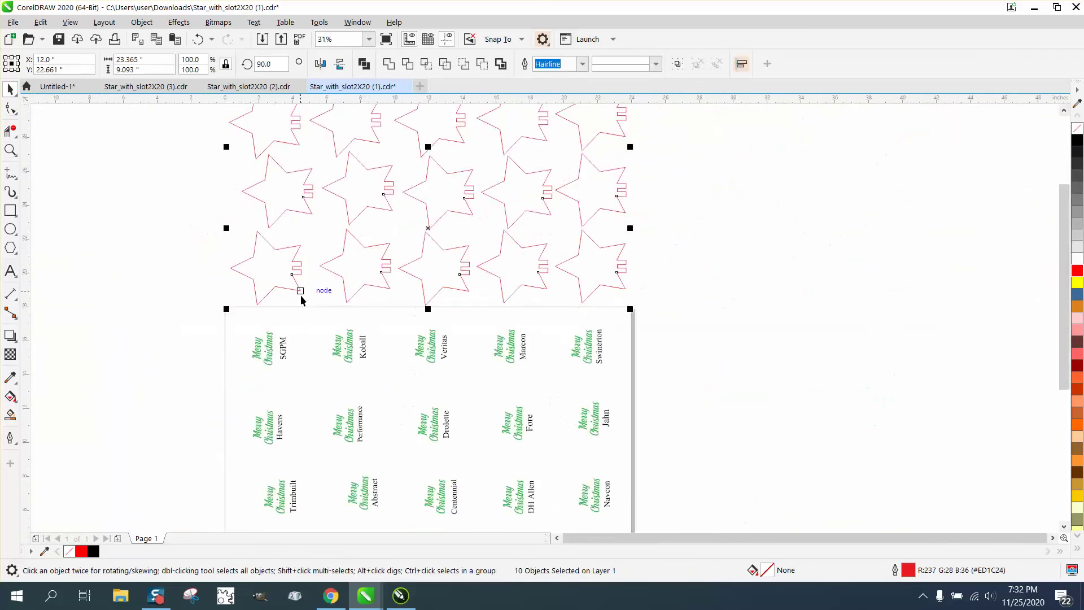
Create closed hairline outlines with Smart Fill for the four stars in the first column and nudge each one down 18 inches onto the page
{"action": "left_click", "coordinate": [10, 416]}
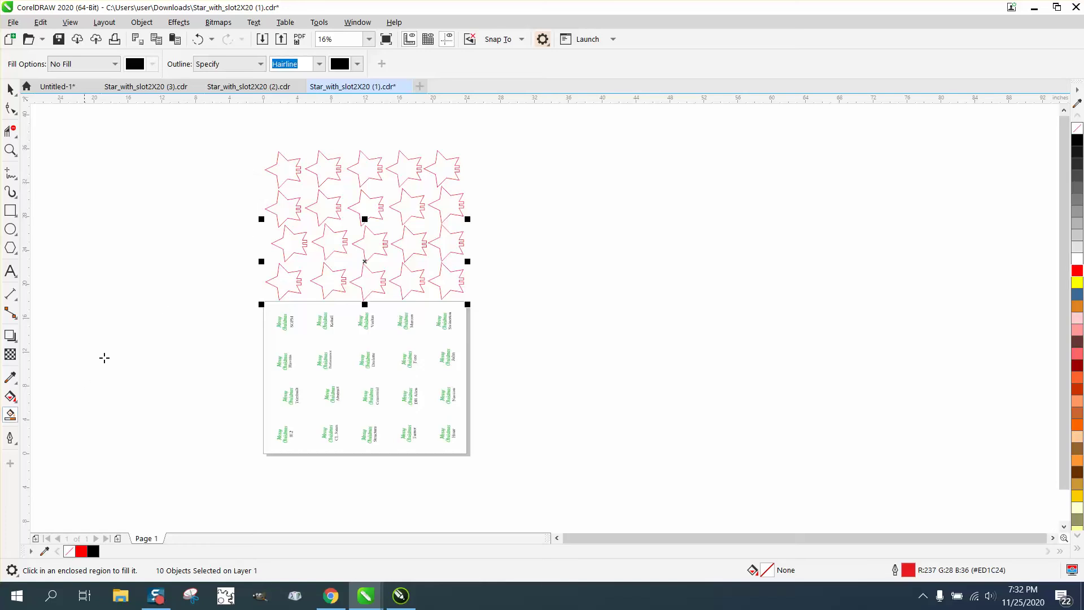
{"action": "left_click", "coordinate": [283, 284]}
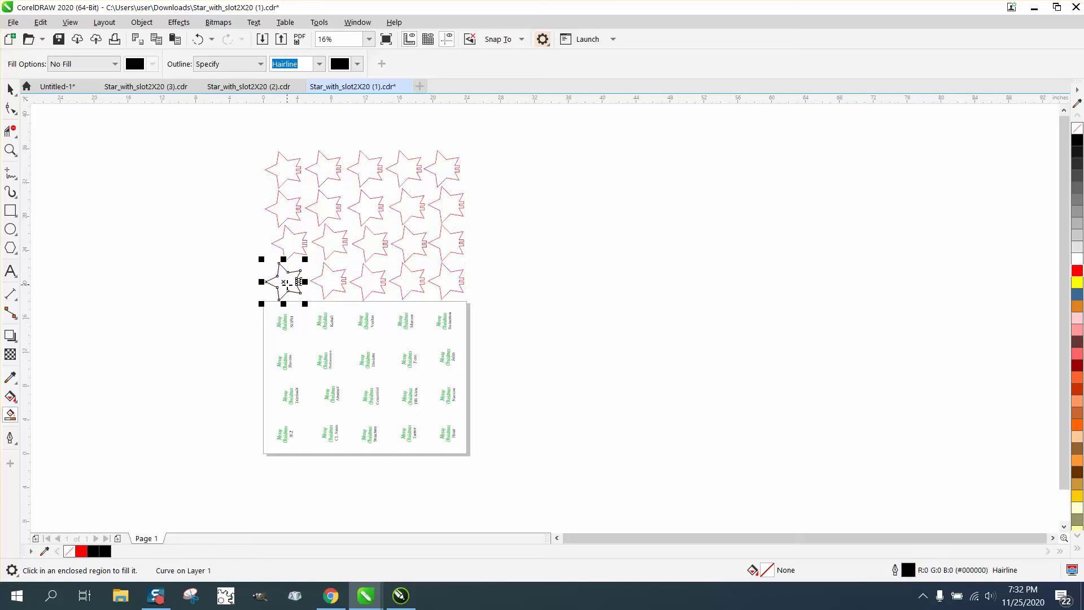
{"action": "key", "text": "Down"}
{"action": "left_click", "coordinate": [289, 248]}
{"action": "key", "text": "Down"}
{"action": "left_click", "coordinate": [287, 198]}
{"action": "key", "text": "Down"}
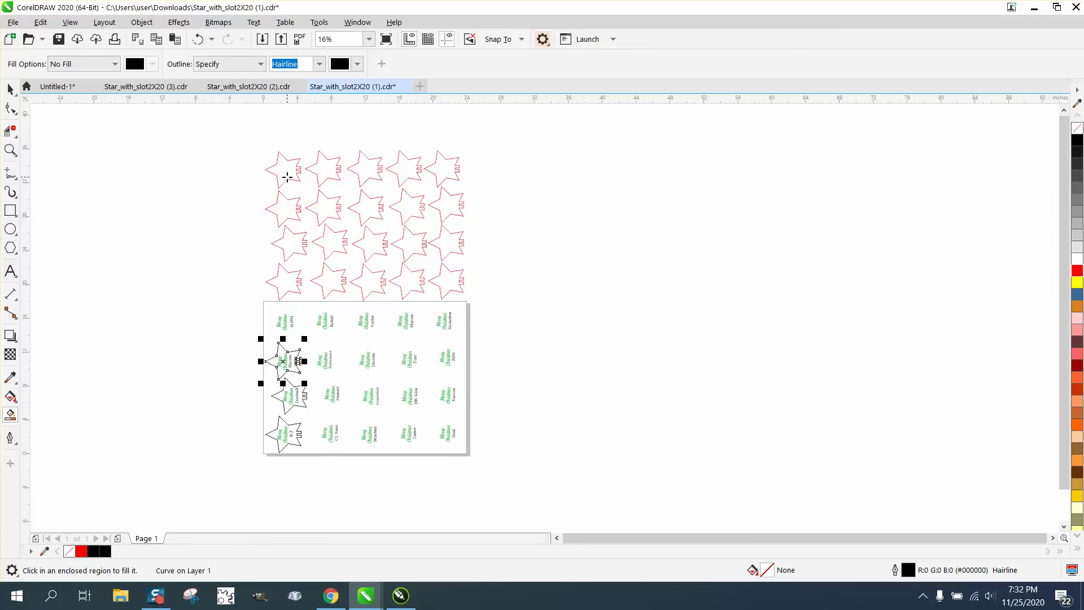
{"action": "left_click", "coordinate": [287, 177]}
{"action": "key", "text": "Down"}
Smart Fill the four stars in the second column and nudge each new outline down 18 inches around its text
{"action": "left_click", "coordinate": [326, 174]}
{"action": "key", "text": "Down"}
{"action": "left_click", "coordinate": [330, 212]}
{"action": "key", "text": "Down"}
{"action": "left_click", "coordinate": [341, 240]}
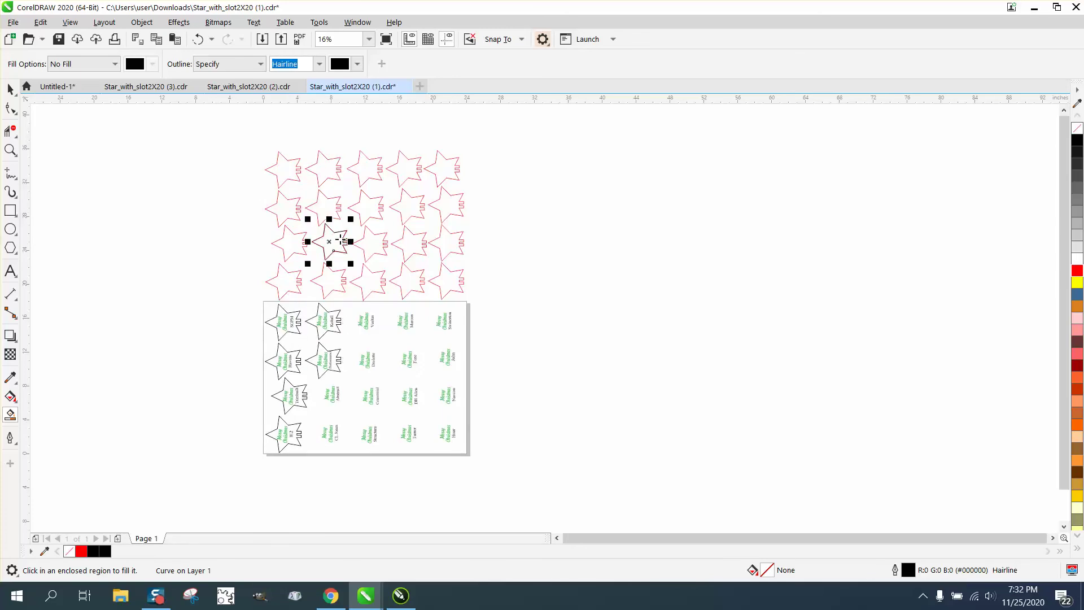
{"action": "key", "text": "Down"}
{"action": "left_click", "coordinate": [334, 276]}
{"action": "key", "text": "Down"}
Smart Fill the four stars in the third column and nudge each new outline down 18 inches around its text
{"action": "left_click", "coordinate": [370, 283]}
{"action": "key", "text": "Down"}
{"action": "left_click", "coordinate": [371, 247]}
{"action": "key", "text": "Down"}
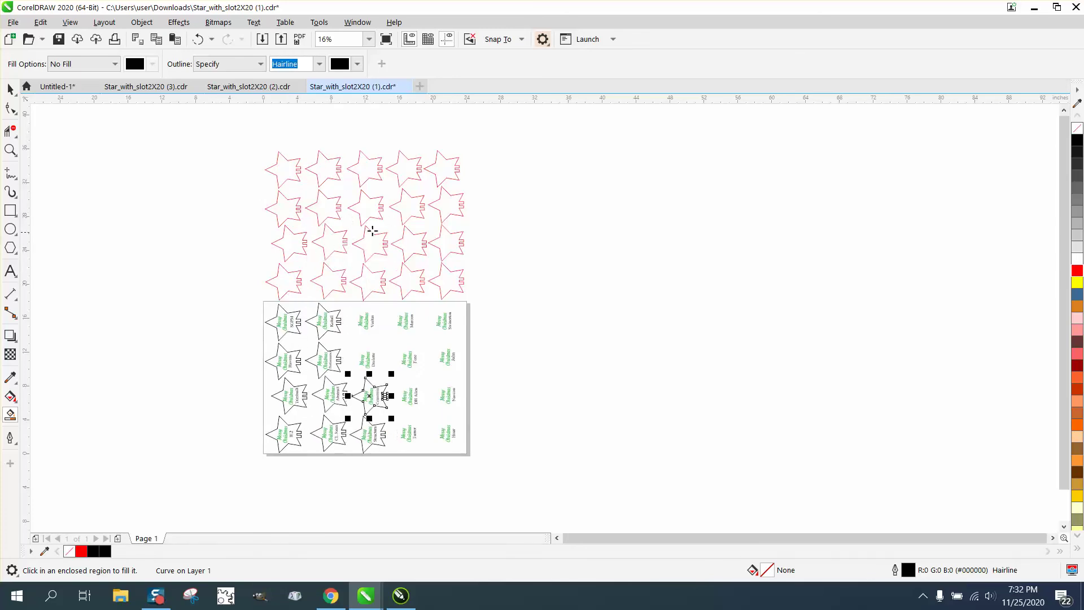
{"action": "left_click", "coordinate": [370, 214]}
{"action": "key", "text": "Down"}
{"action": "left_click", "coordinate": [366, 169]}
{"action": "key", "text": "Down"}
Smart Fill the four stars in the fourth column and nudge each new outline down 18 inches around its text
{"action": "left_click", "coordinate": [411, 169]}
{"action": "key", "text": "Down"}
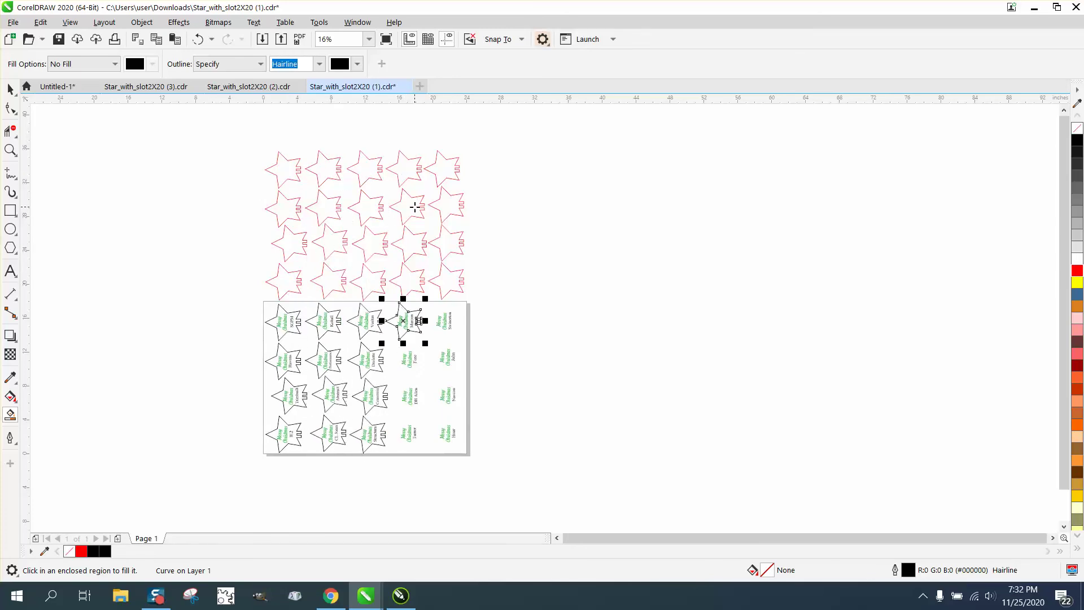
{"action": "left_click", "coordinate": [415, 207]}
{"action": "key", "text": "Down"}
{"action": "left_click", "coordinate": [410, 247]}
{"action": "key", "text": "Down"}
{"action": "left_click", "coordinate": [408, 275]}
{"action": "key", "text": "Down"}
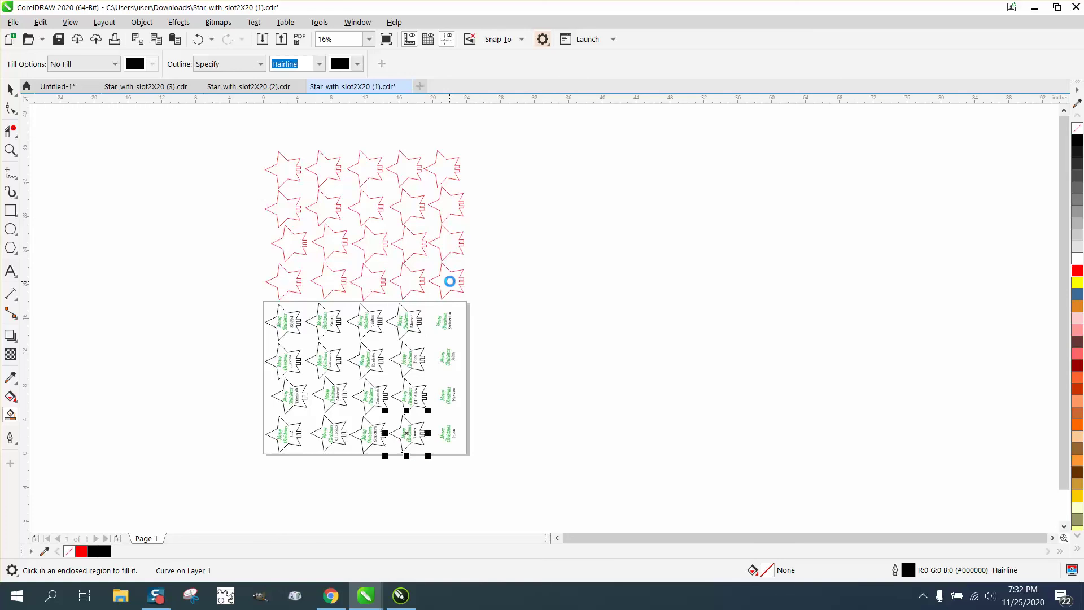
Smart Fill the four stars in the fifth column and nudge each new outline down 18 inches around its text
{"action": "left_click", "coordinate": [450, 280]}
{"action": "key", "text": "Down"}
{"action": "left_click", "coordinate": [449, 244]}
{"action": "key", "text": "Down"}
{"action": "left_click", "coordinate": [459, 204]}
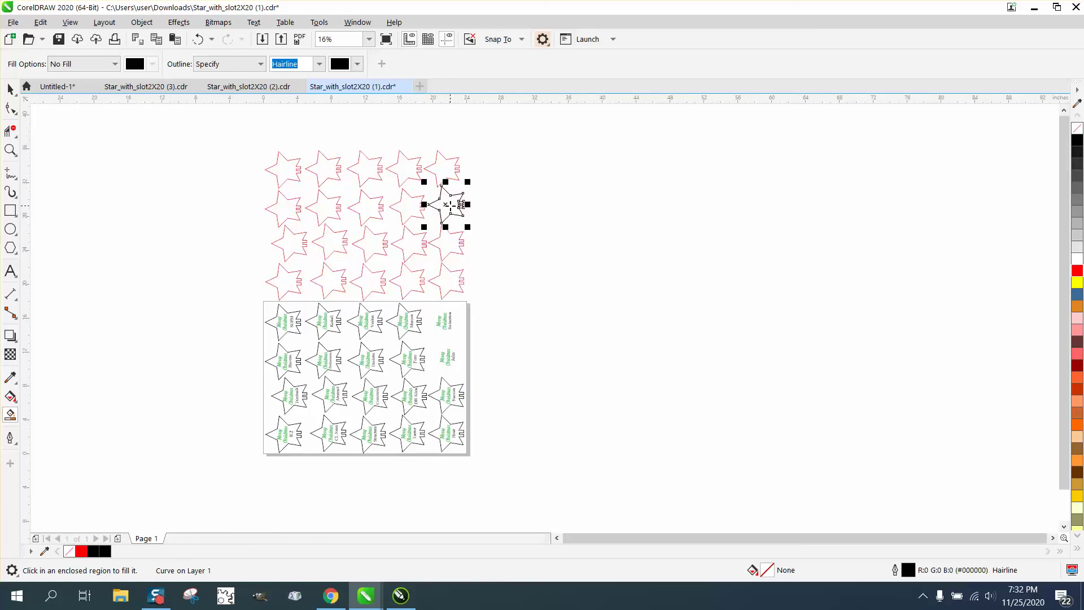
{"action": "key", "text": "Down"}
{"action": "left_click", "coordinate": [450, 177]}
{"action": "key", "text": "Down"}
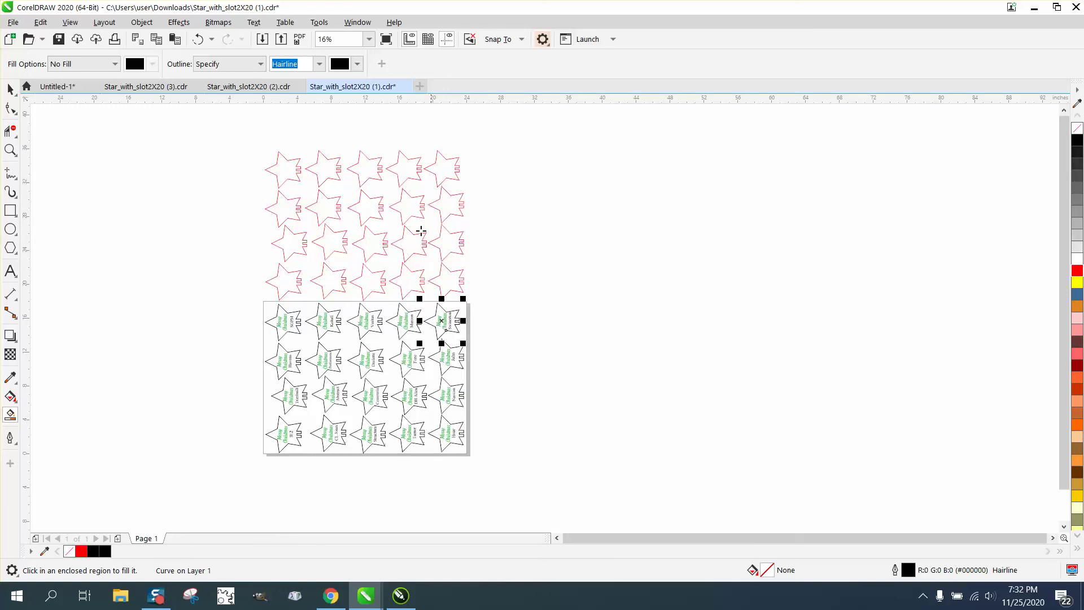
Delete all the old red star outlines above the page
{"action": "left_click", "coordinate": [10, 89]}
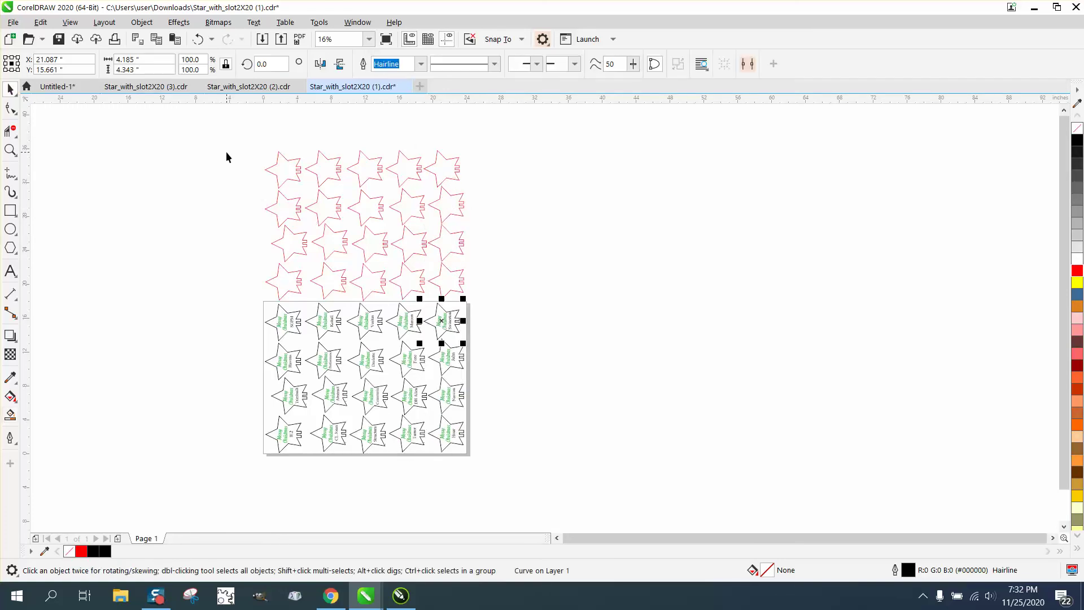
{"action": "left_click_drag", "start_coordinate": [228, 155], "coordinate": [492, 305]}
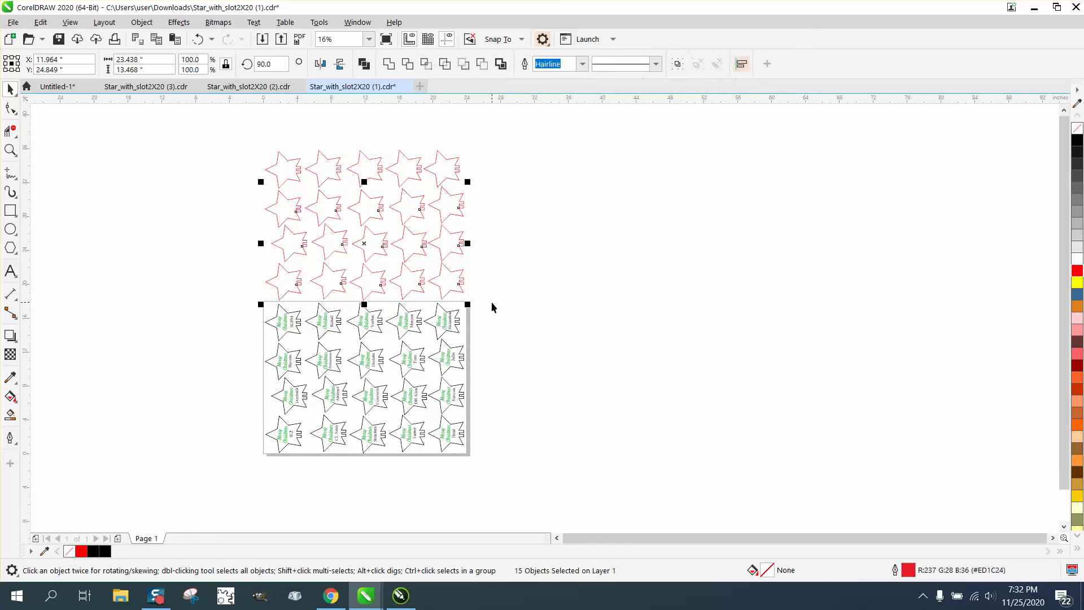
{"action": "key", "text": "Delete"}
{"action": "left_click_drag", "start_coordinate": [513, 218], "coordinate": [510, 223]}
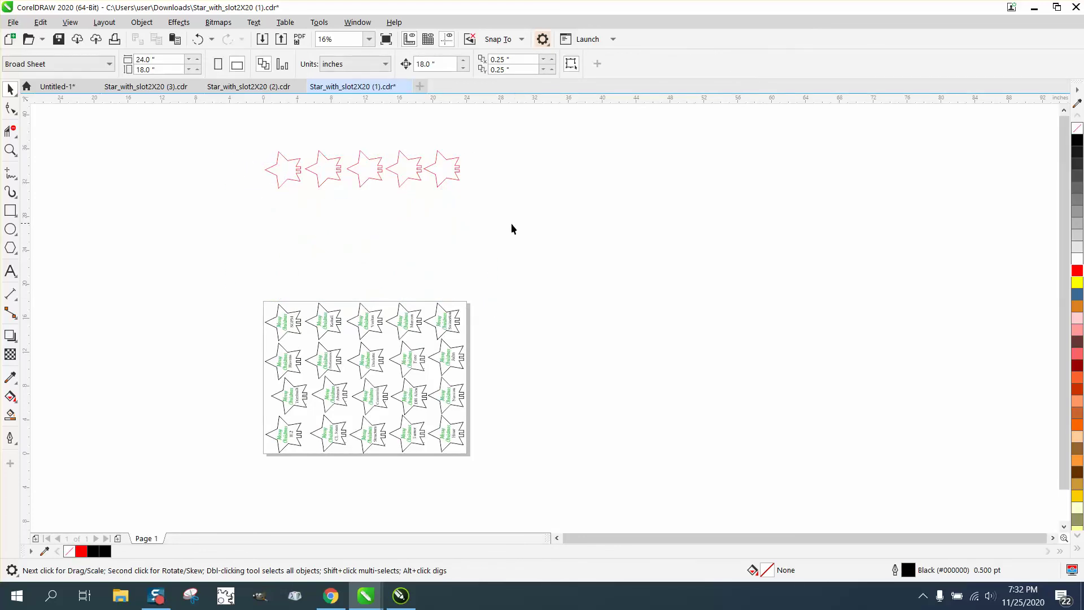
{"action": "left_click_drag", "start_coordinate": [230, 133], "coordinate": [479, 218]}
{"action": "key", "text": "Delete"}
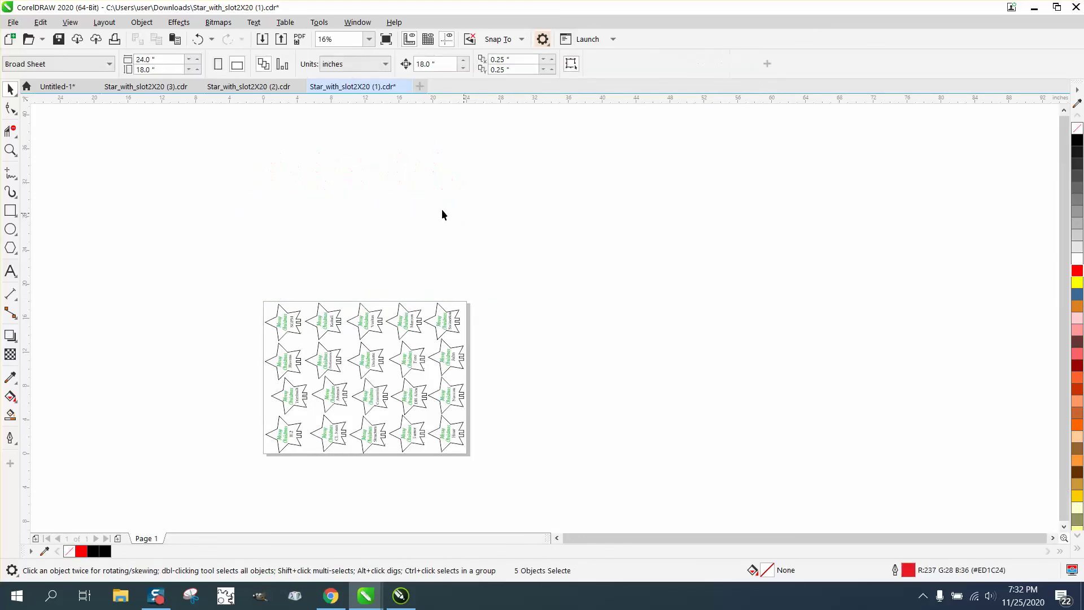
Examine the nodes of the new SGPM star outline, especially around its slot, and deselect it
{"action": "left_click", "coordinate": [11, 150]}
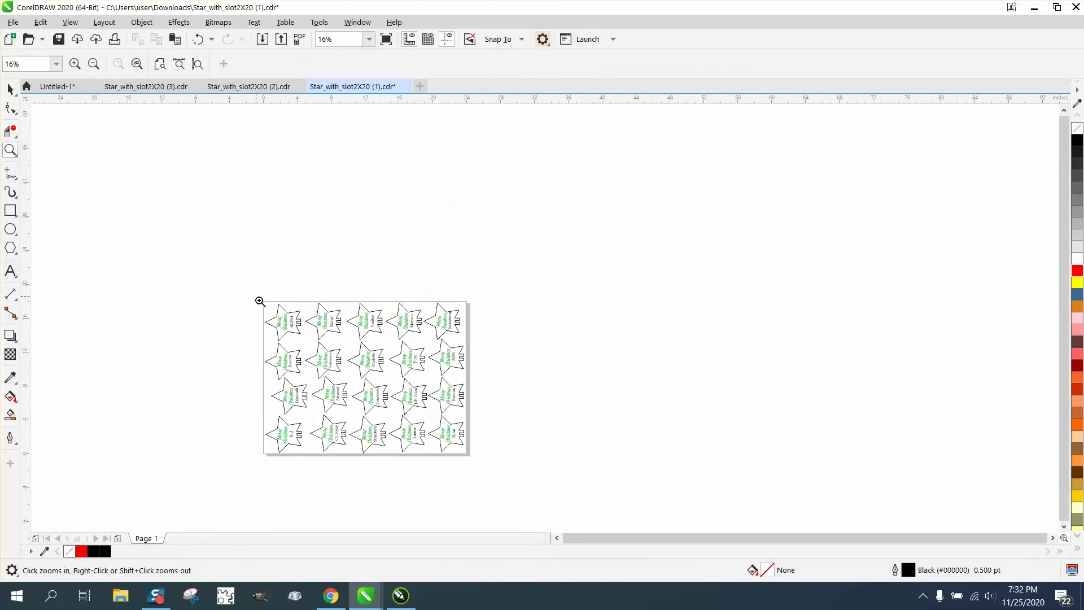
{"action": "left_click_drag", "start_coordinate": [258, 302], "coordinate": [358, 343]}
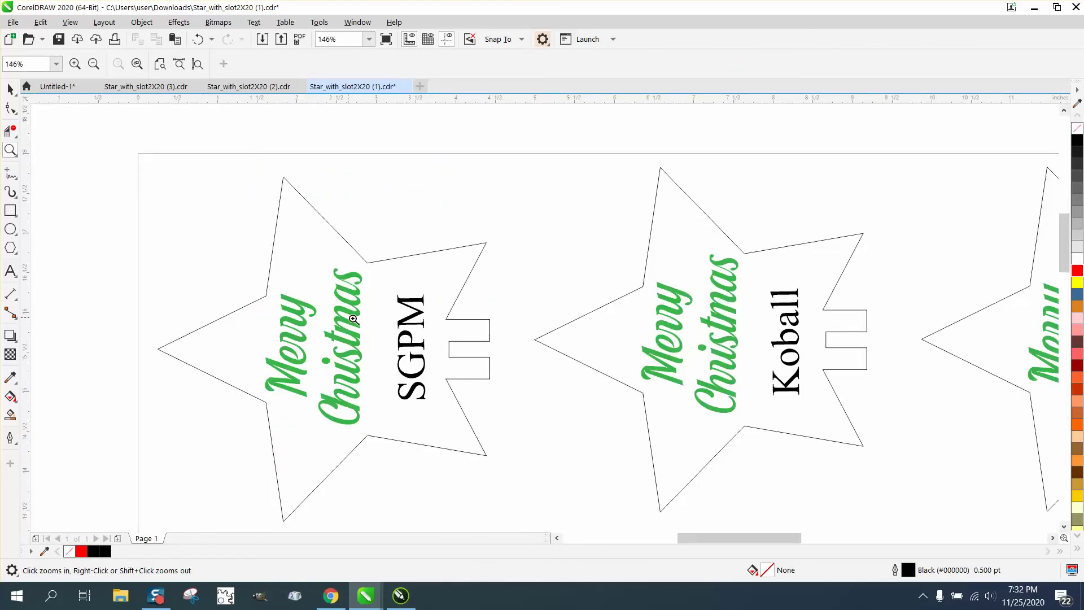
{"action": "left_click", "coordinate": [11, 108]}
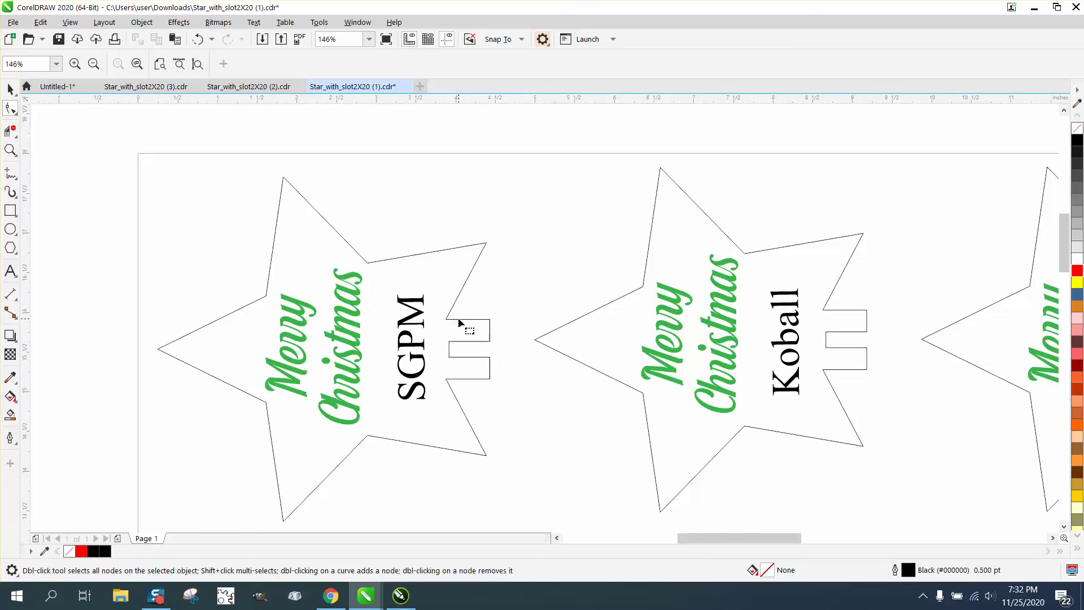
{"action": "left_click", "coordinate": [442, 334]}
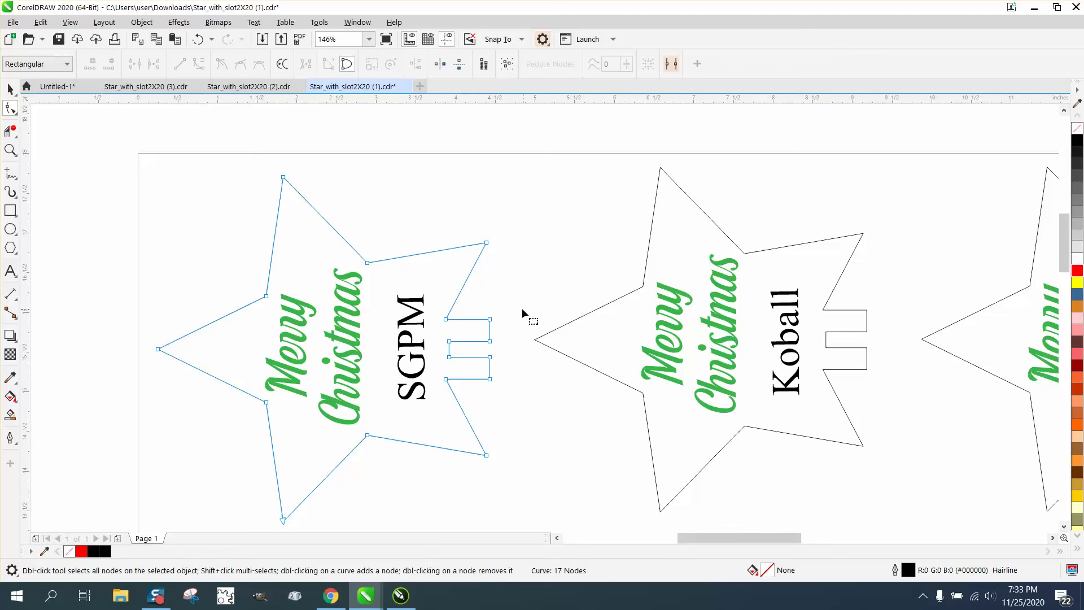
{"action": "left_click", "coordinate": [10, 88]}
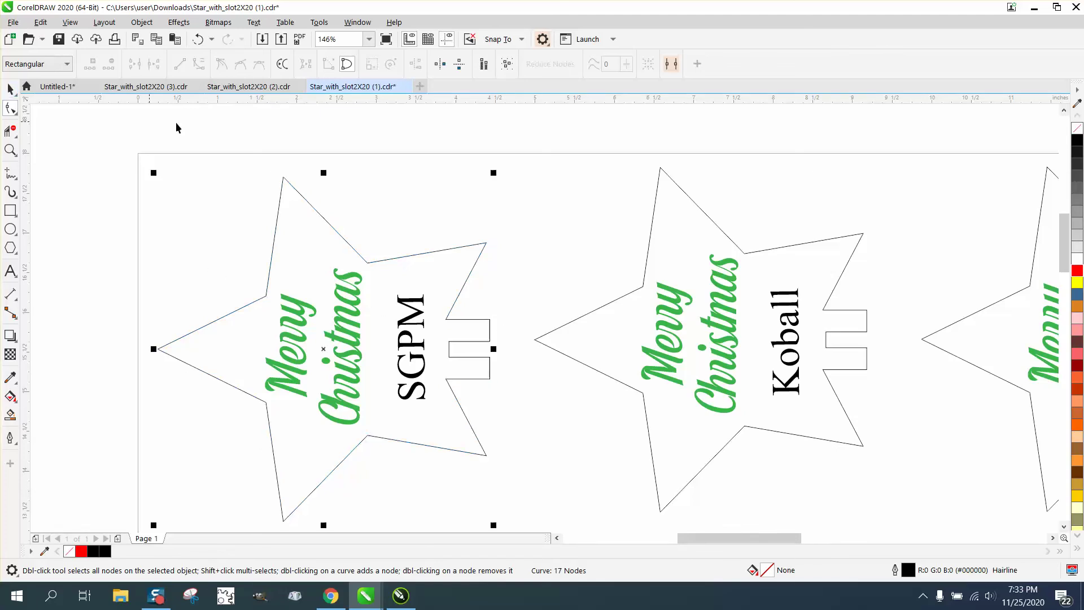
{"action": "left_click", "coordinate": [427, 107]}
{"action": "left_click_drag", "start_coordinate": [443, 68], "coordinate": [385, 67]}
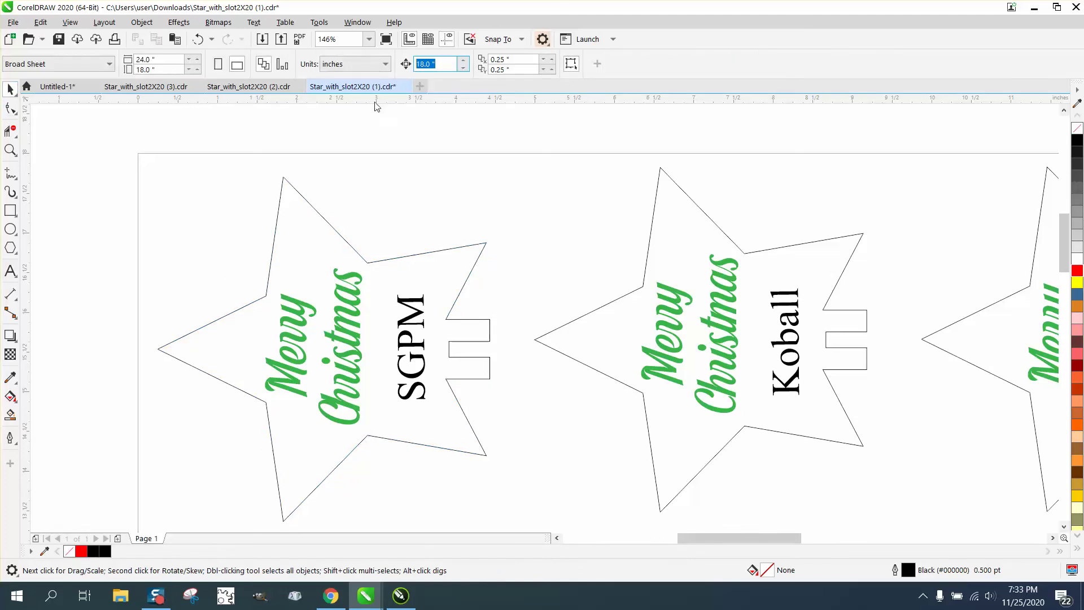
Dimension the width of the slot in the SGPM star with a vertical dimension line
{"action": "left_click", "coordinate": [10, 150]}
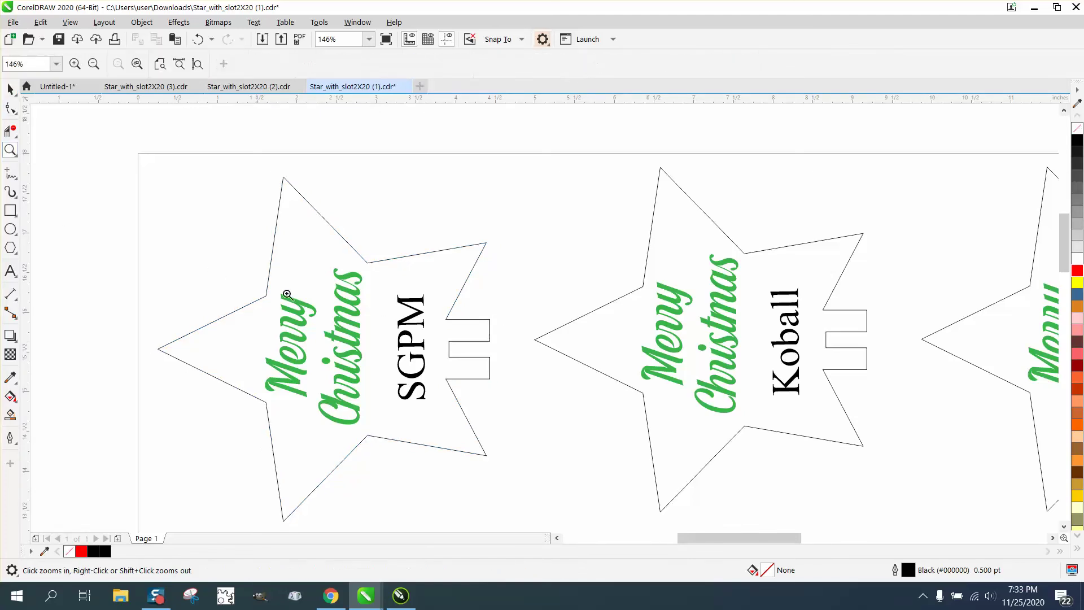
{"action": "left_click_drag", "start_coordinate": [444, 343], "coordinate": [573, 430]}
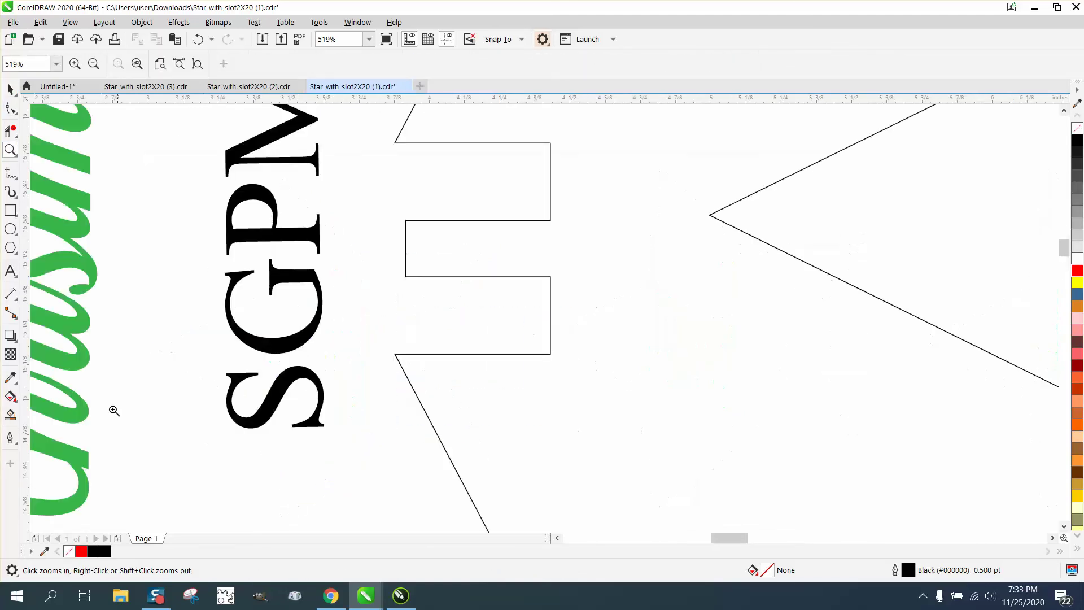
{"action": "left_click", "coordinate": [13, 296]}
{"action": "left_click", "coordinate": [71, 299]}
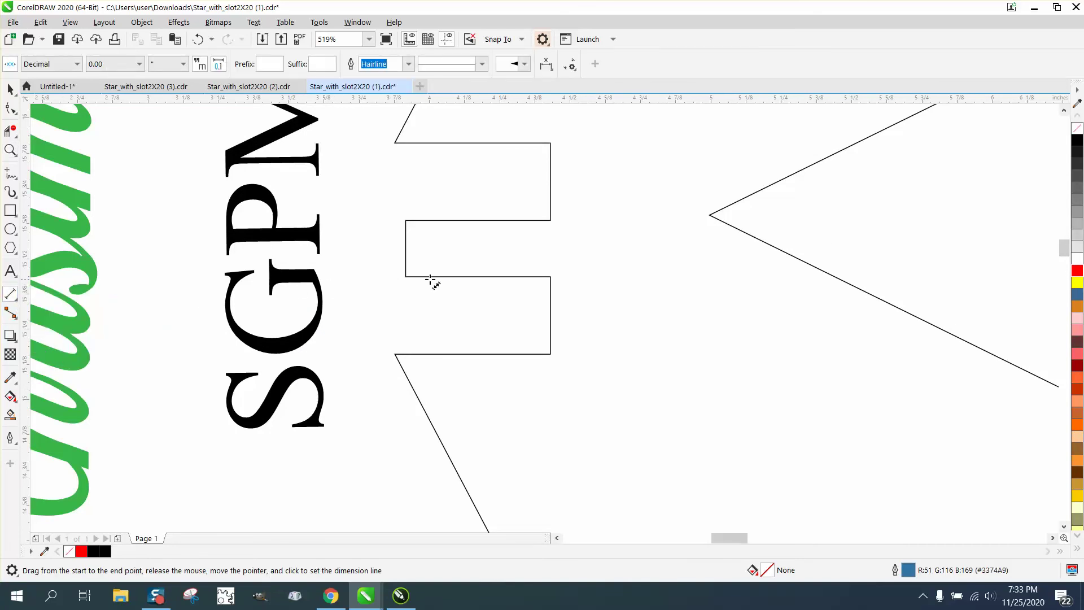
{"action": "left_click_drag", "start_coordinate": [431, 276], "coordinate": [431, 221]}
{"action": "left_click", "coordinate": [435, 224]}
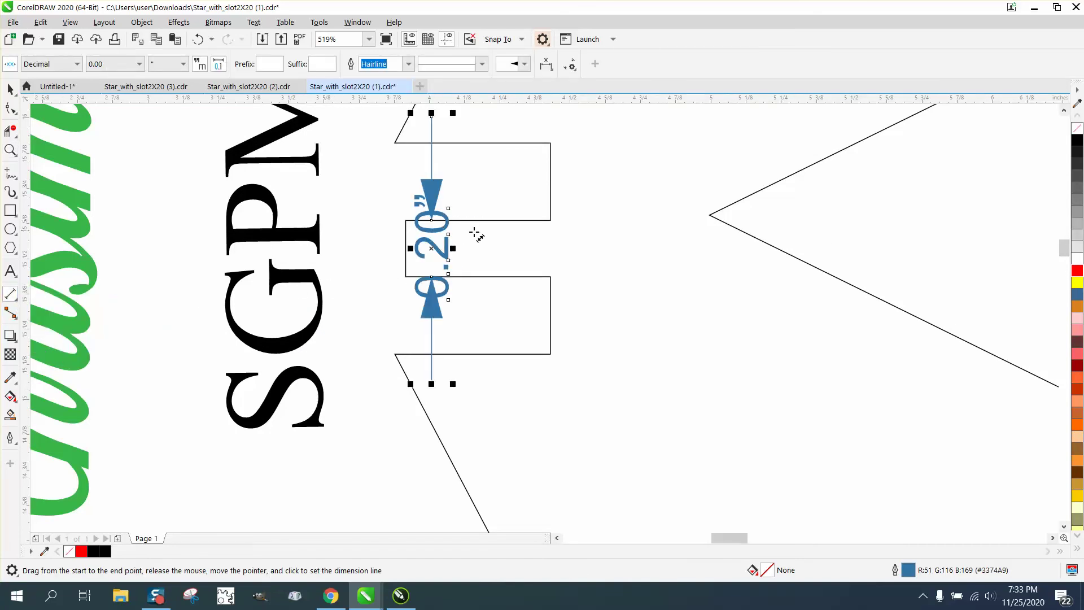
Set the nudge distance to 0.03 inches and widen the SGPM star's slot to 0.26 inches by nudging its edge nodes apart
{"action": "left_click", "coordinate": [11, 89]}
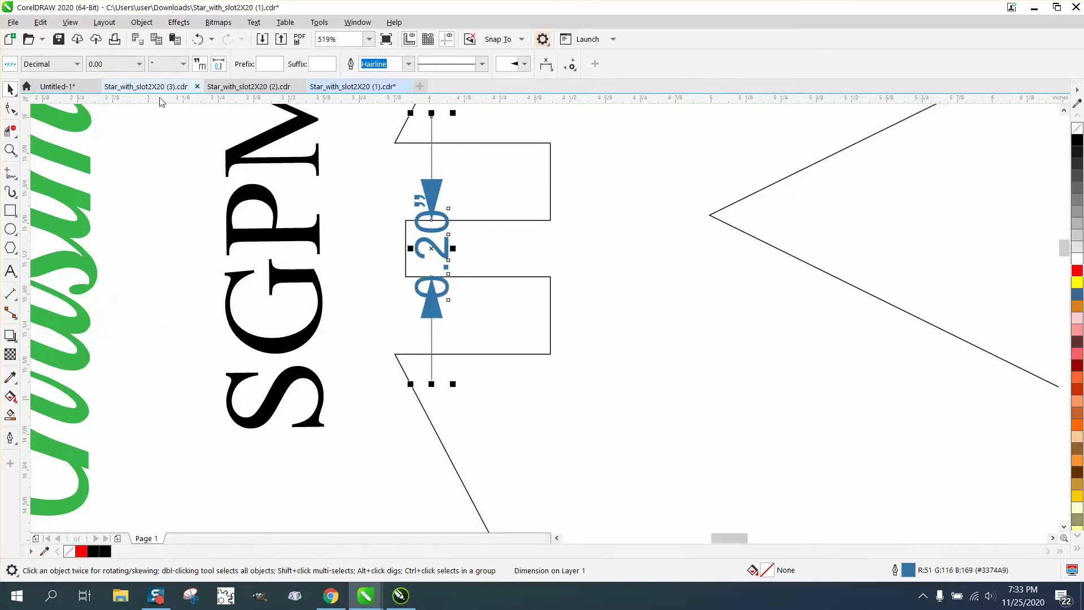
{"action": "left_click", "coordinate": [579, 123]}
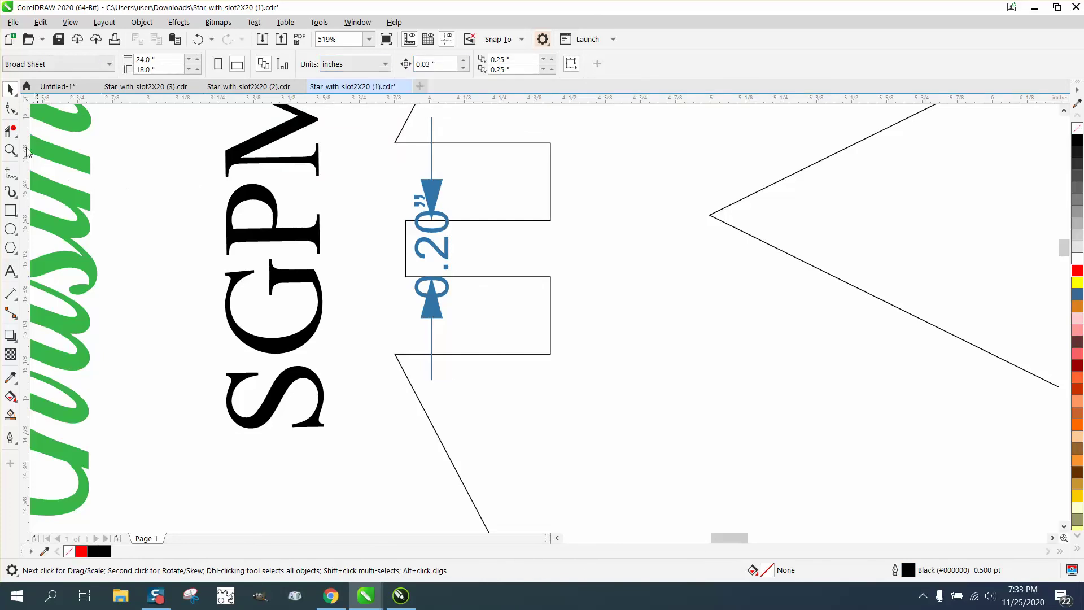
{"action": "left_click", "coordinate": [9, 111]}
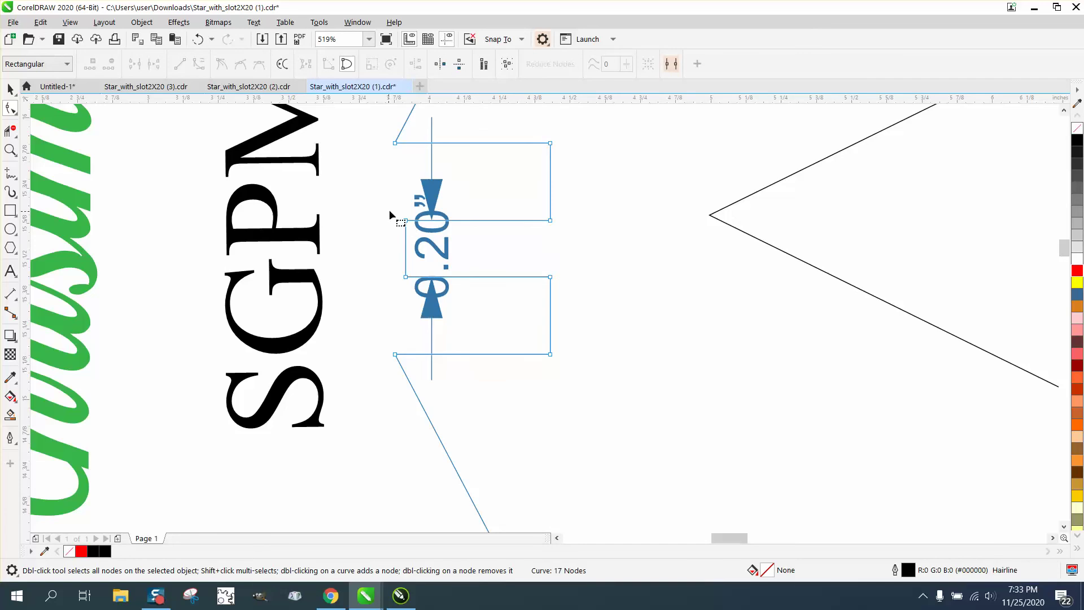
{"action": "left_click_drag", "start_coordinate": [559, 242], "coordinate": [560, 242]}
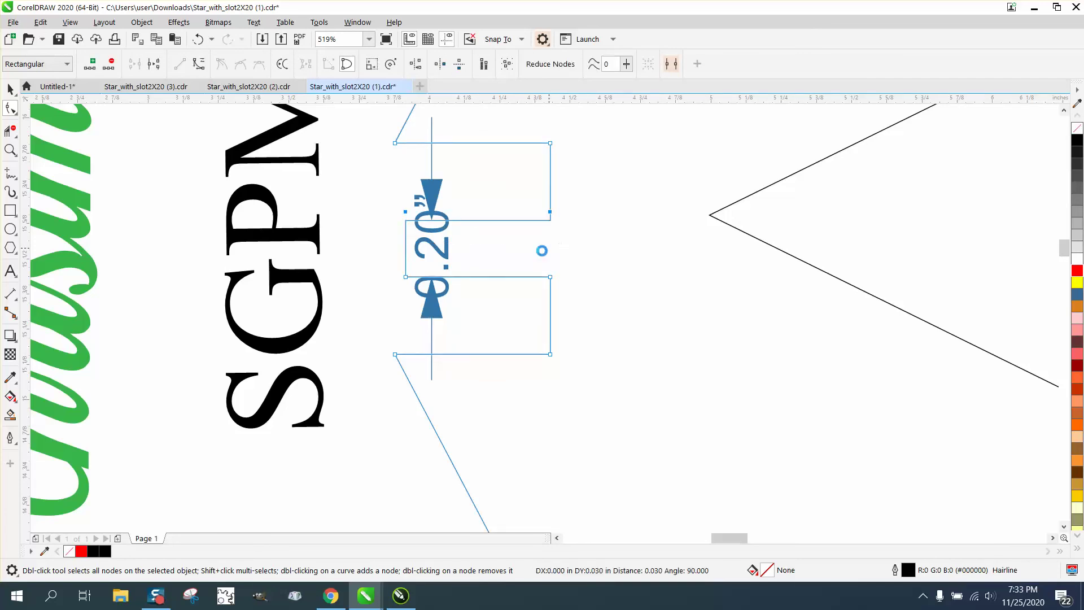
{"action": "key", "text": "Up"}
{"action": "left_click_drag", "start_coordinate": [390, 266], "coordinate": [579, 292]}
{"action": "key", "text": "Up"}
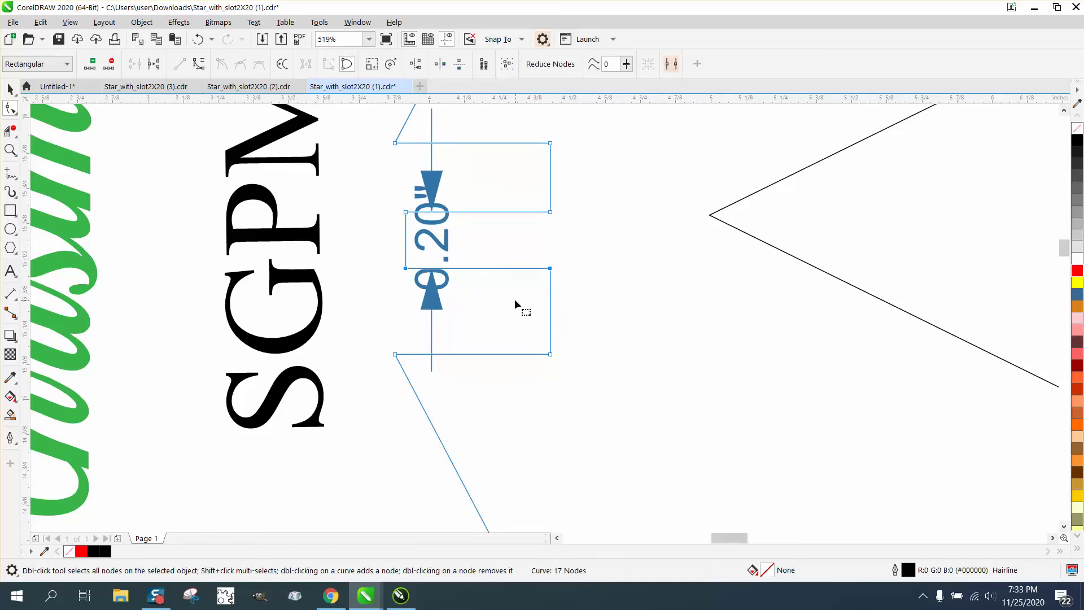
{"action": "key", "text": "Down"}
{"action": "key", "text": "Down"}
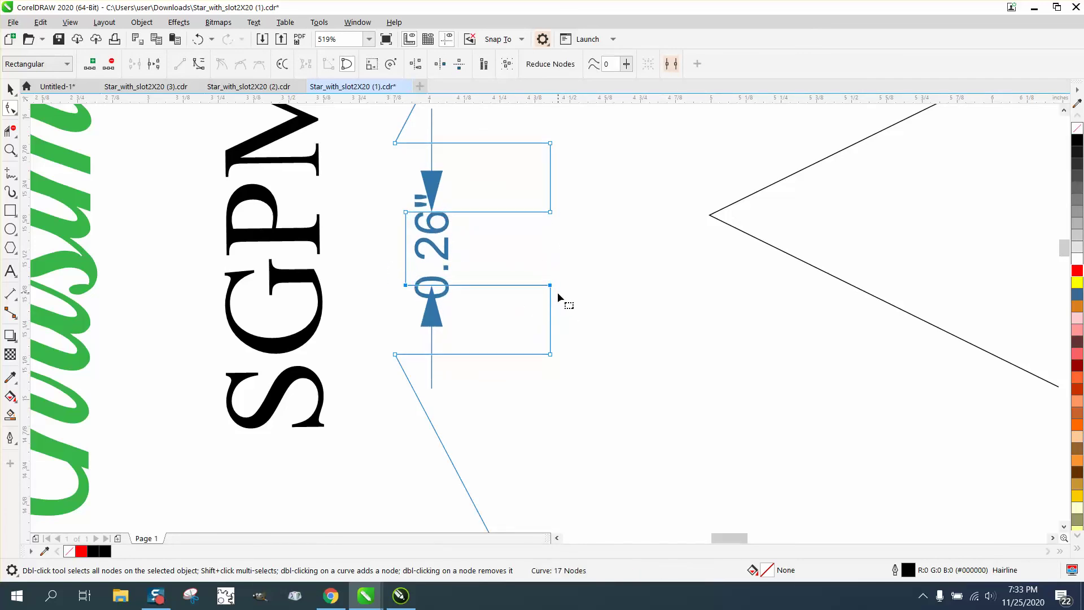
Widen the slot of the first star in the second row by nudging its upper edge nodes up and lower edge nodes down 0.03 inches
{"action": "scroll", "coordinate": [475, 276], "scroll_direction": "down", "scroll_amount": 5}
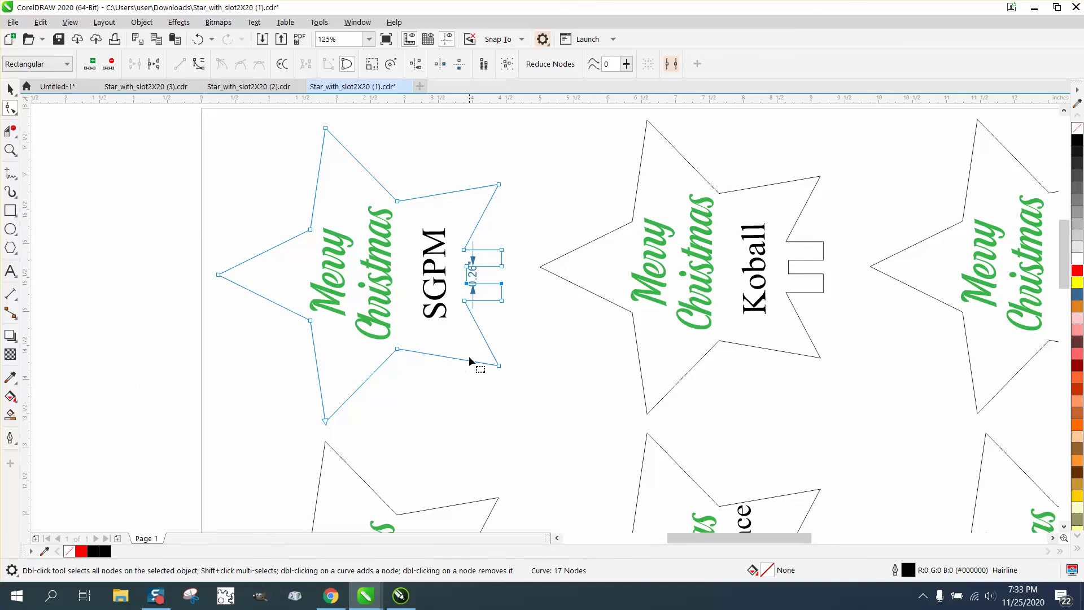
{"action": "left_click", "coordinate": [10, 150]}
{"action": "right_click", "coordinate": [357, 276]}
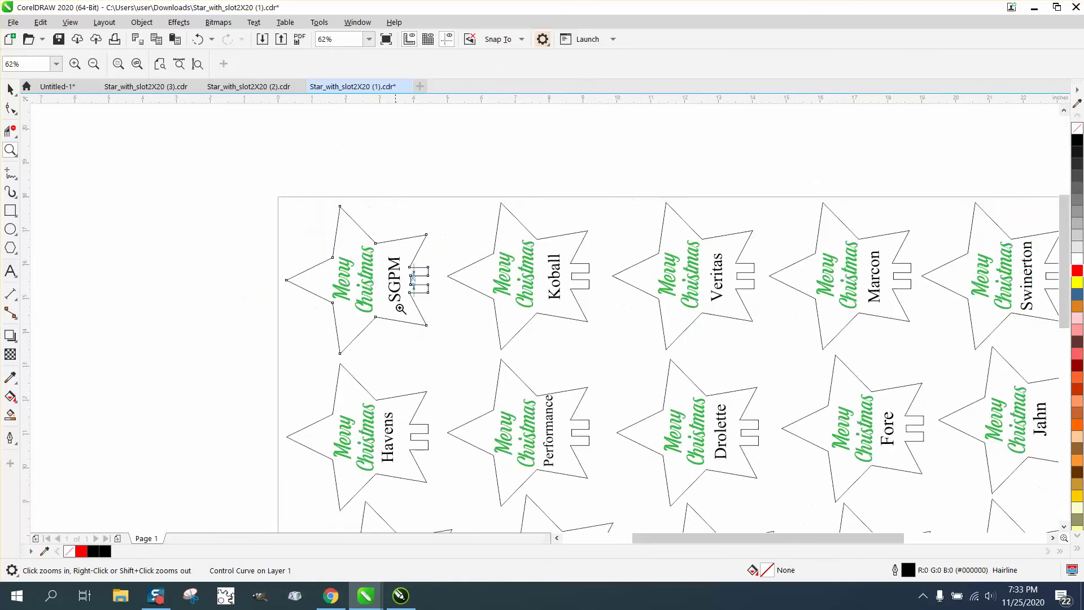
{"action": "left_click_drag", "start_coordinate": [452, 458], "coordinate": [452, 458]}
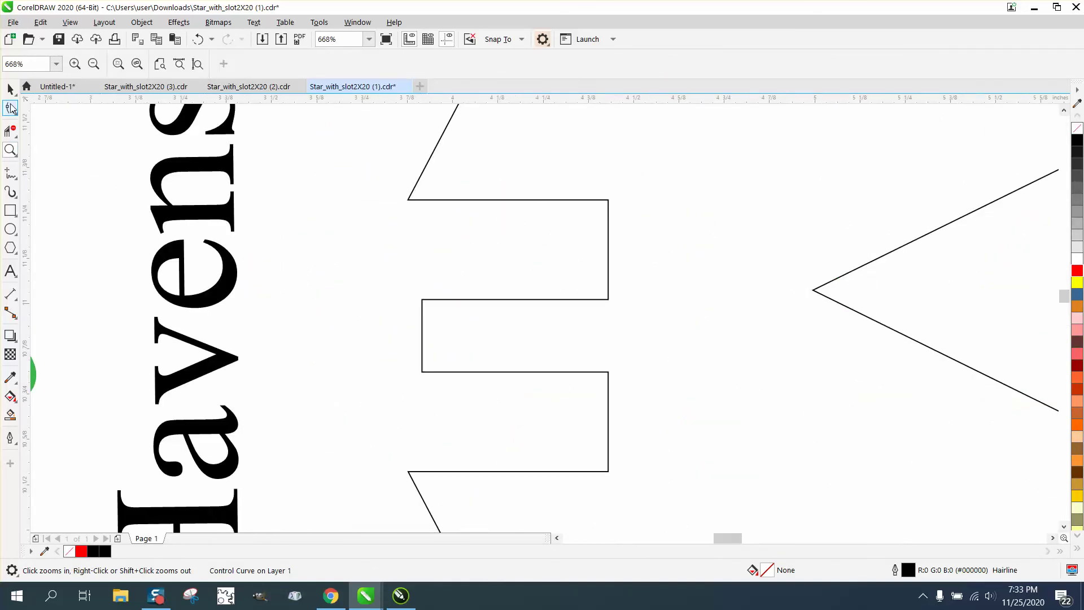
{"action": "left_click", "coordinate": [10, 108]}
{"action": "left_click", "coordinate": [51, 108]}
{"action": "left_click", "coordinate": [466, 298]}
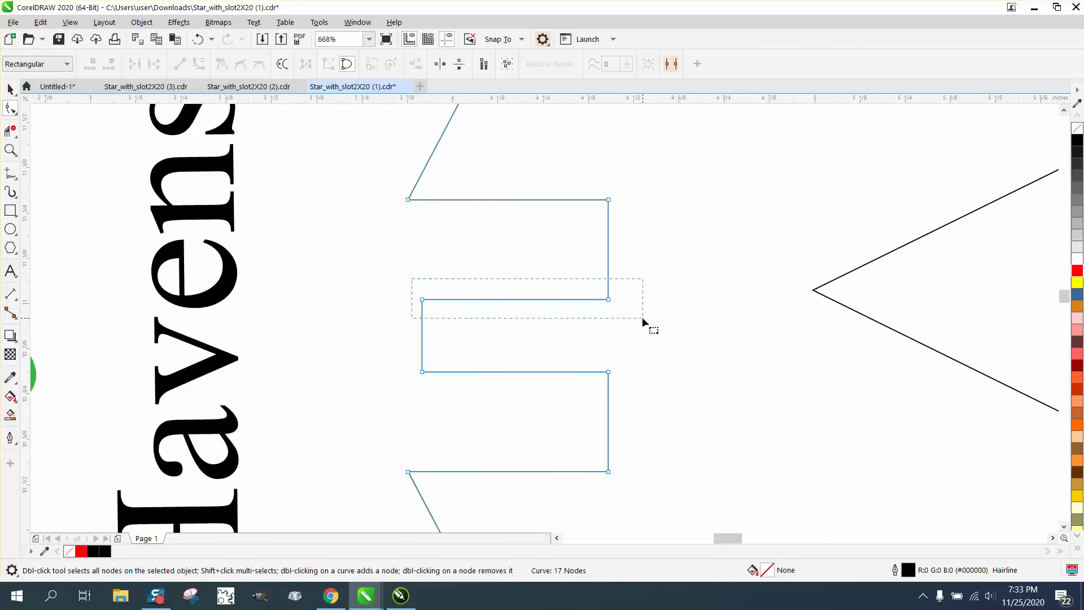
{"action": "left_click_drag", "start_coordinate": [642, 317], "coordinate": [648, 316]}
{"action": "key", "text": "Up"}
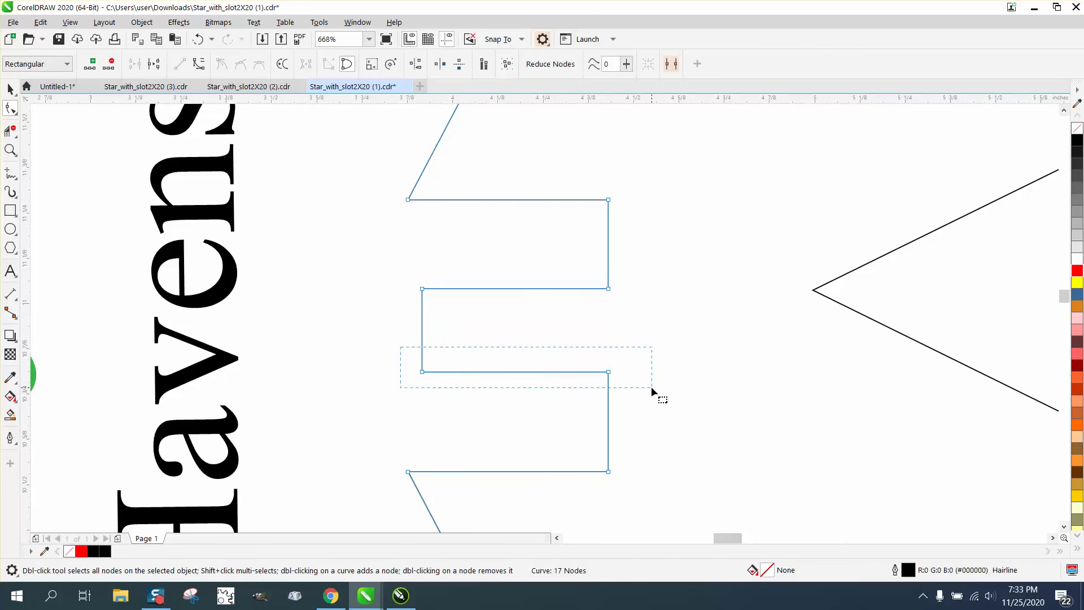
{"action": "key", "text": "Down"}
Delete the dimension from the SGPM star's slot and leave nothing selected
{"action": "scroll", "coordinate": [429, 316], "scroll_direction": "down", "scroll_amount": 3}
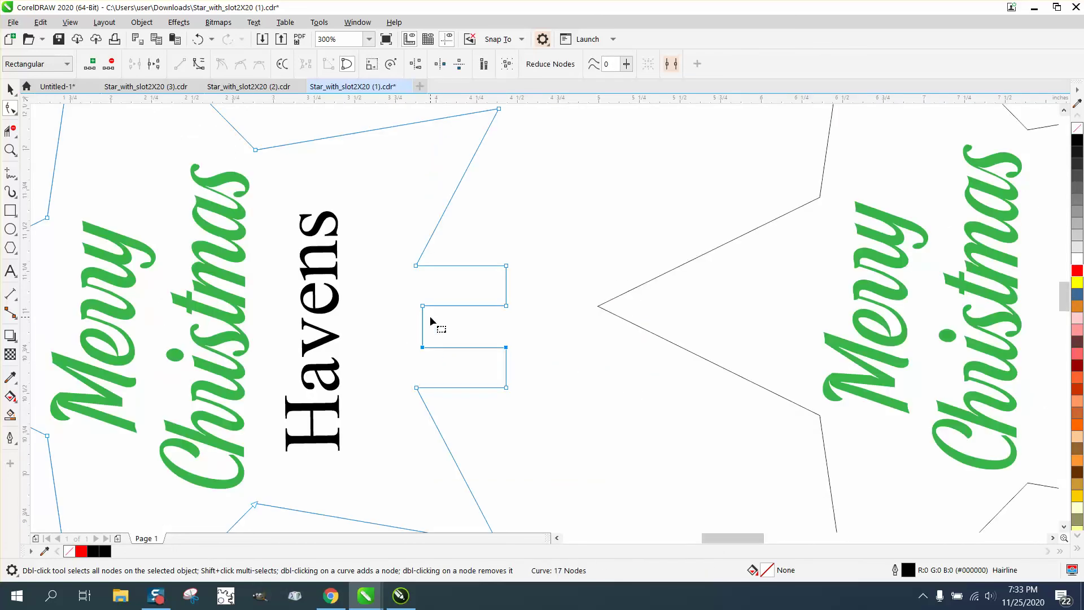
{"action": "scroll", "coordinate": [414, 311], "scroll_direction": "down", "scroll_amount": 1}
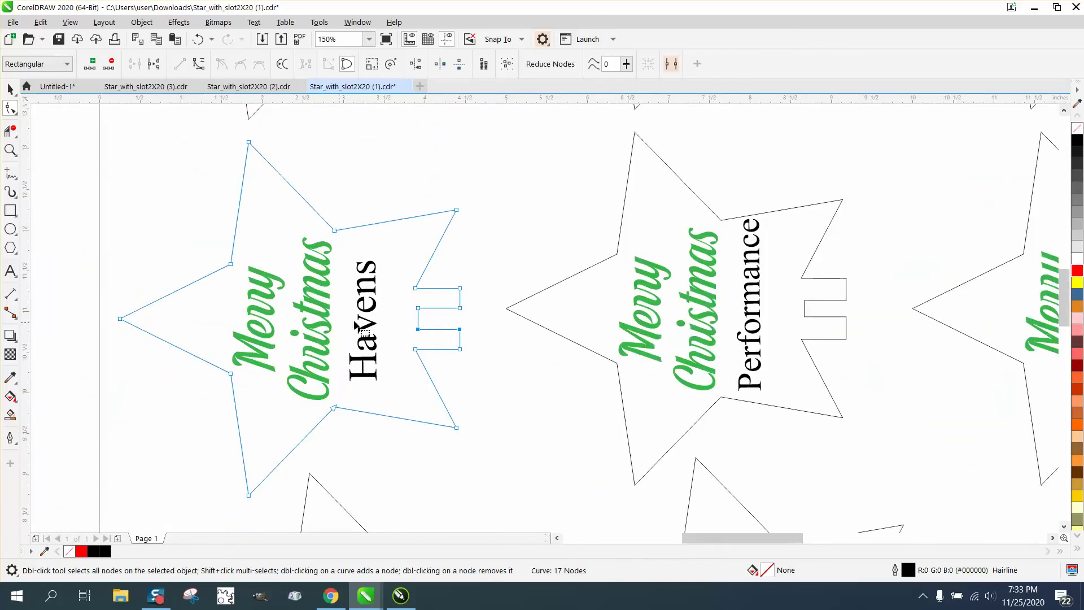
{"action": "scroll", "coordinate": [358, 333], "scroll_direction": "down", "scroll_amount": 1}
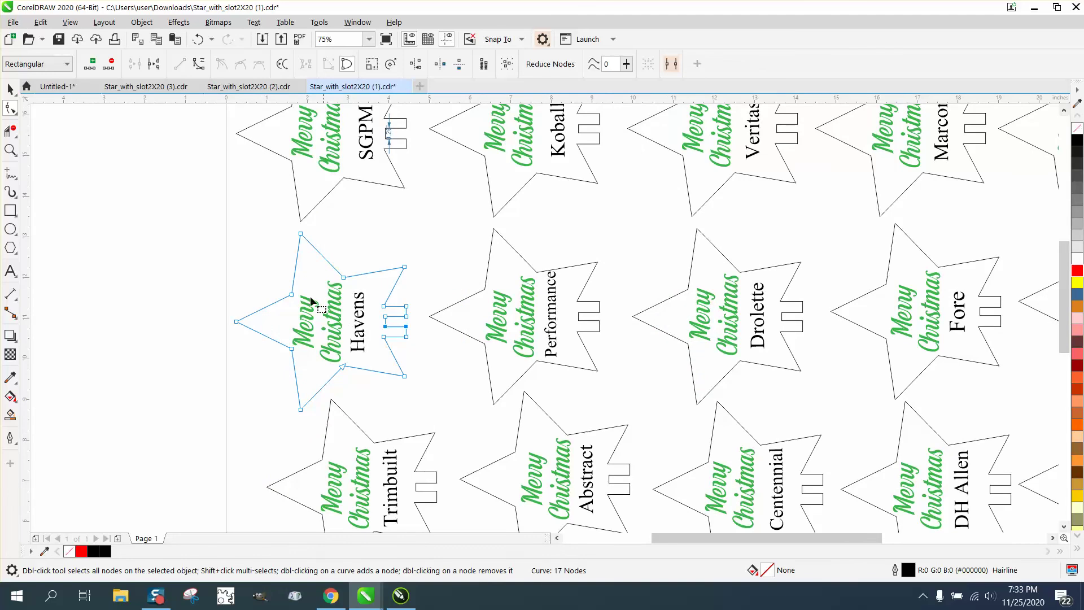
{"action": "left_click", "coordinate": [10, 89]}
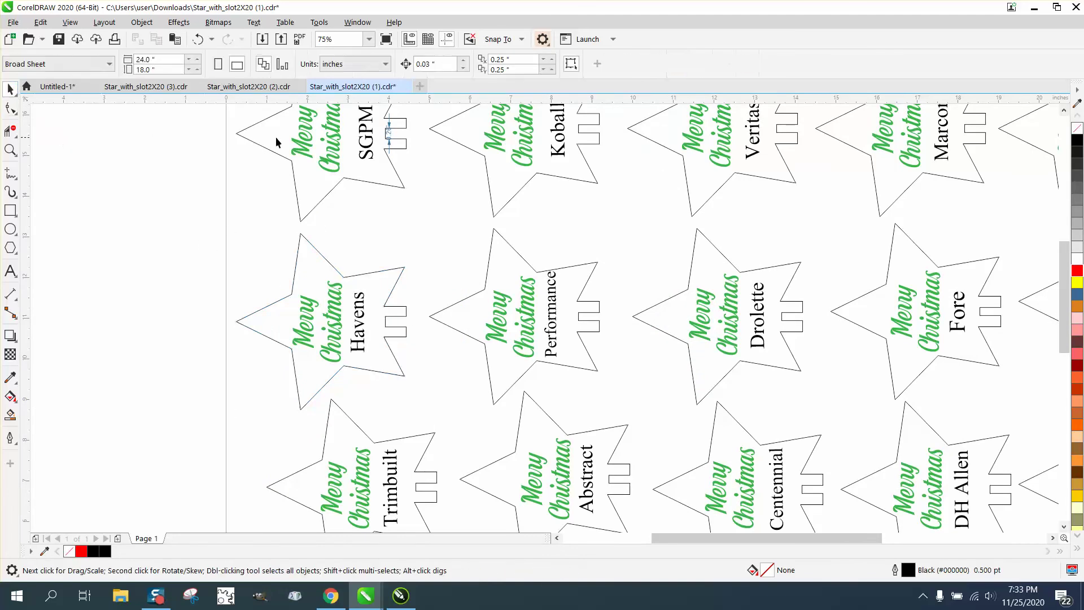
{"action": "left_click", "coordinate": [390, 136]}
{"action": "key", "text": "Escape"}
{"action": "scroll", "coordinate": [322, 200], "scroll_direction": "down", "scroll_amount": 1}
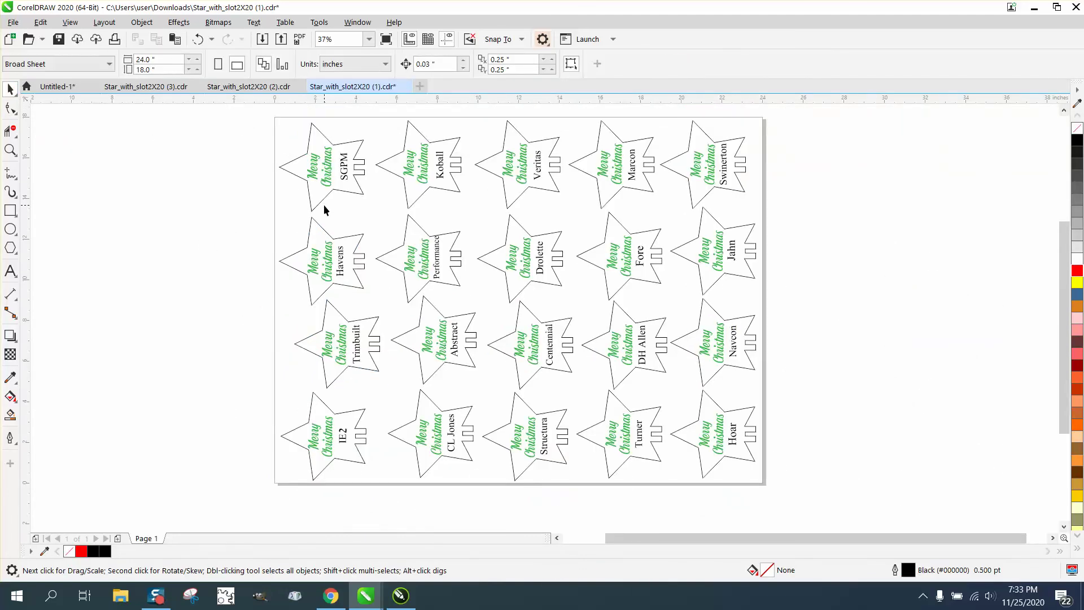